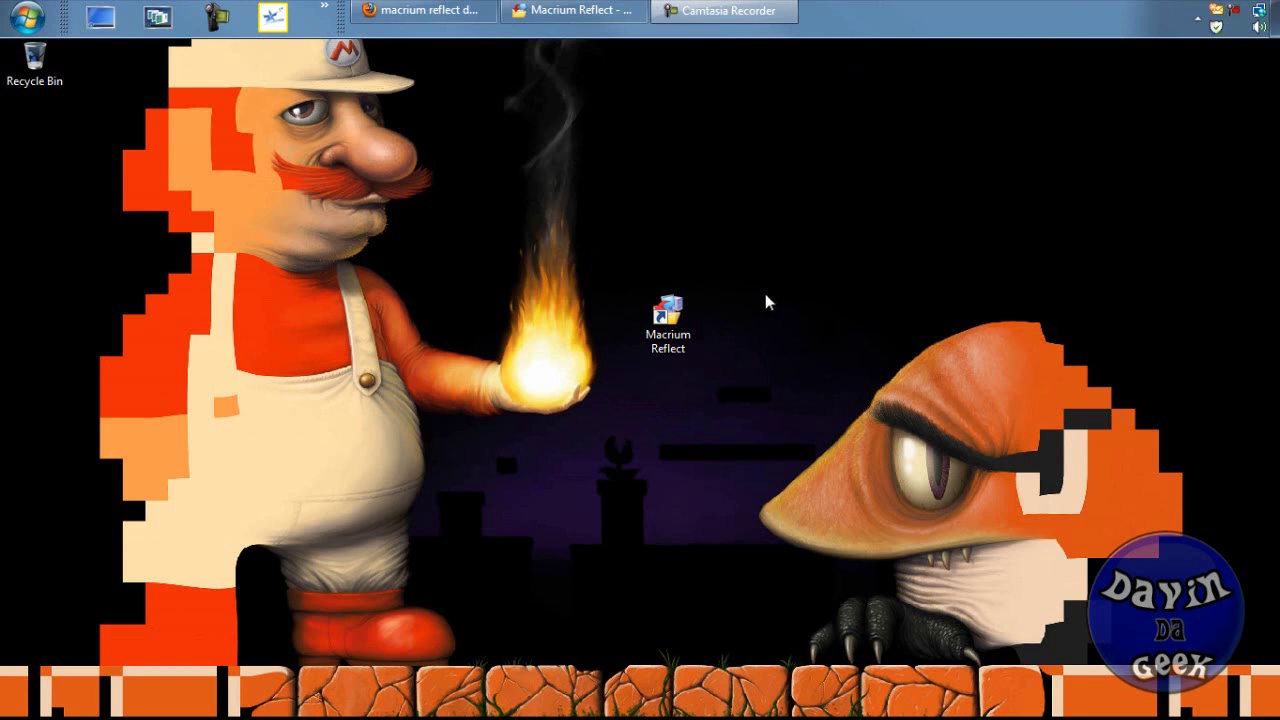
Step: Restore the minimized Macrium Reflect Free Edition window showing Disk 1's partitions
{"action": "left_click", "coordinate": [570, 12]}
Step: Reposition the Macrium Reflect window, then bring up Firefox with CNET's 'macrium reflect' results
{"action": "left_click", "coordinate": [599, 94]}
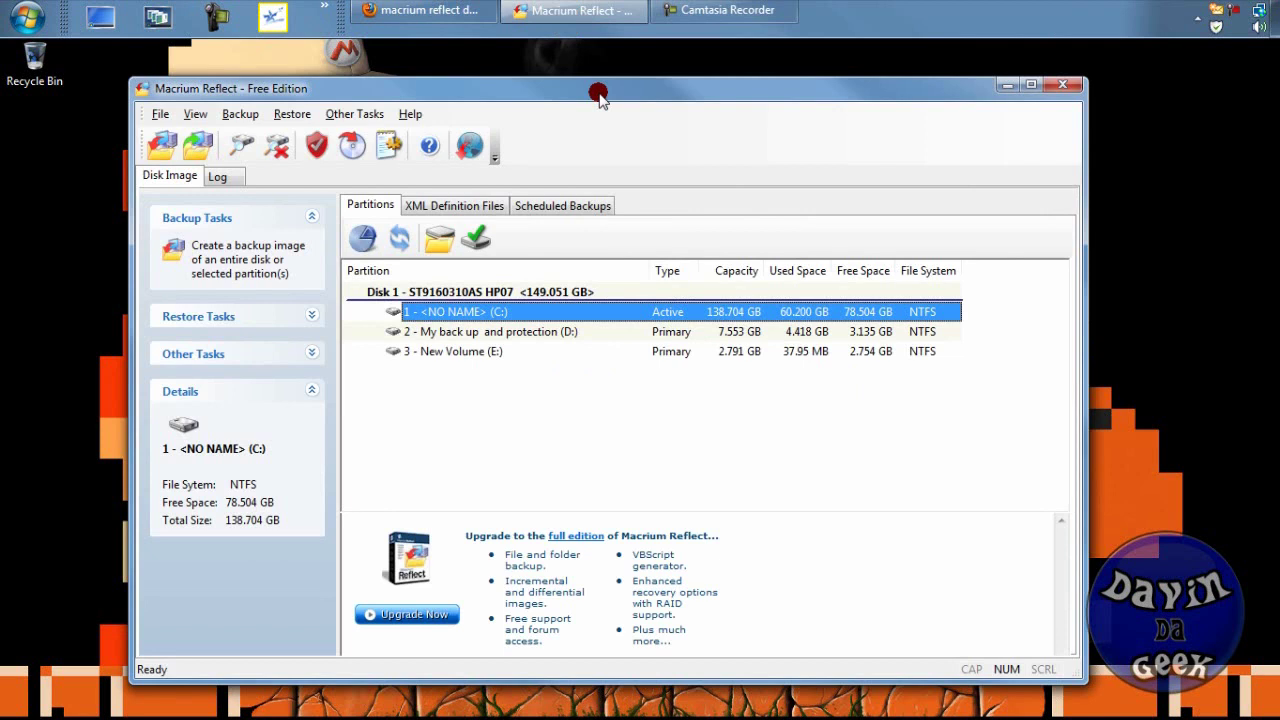
{"action": "left_click_drag", "start_coordinate": [590, 93], "coordinate": [597, 87]}
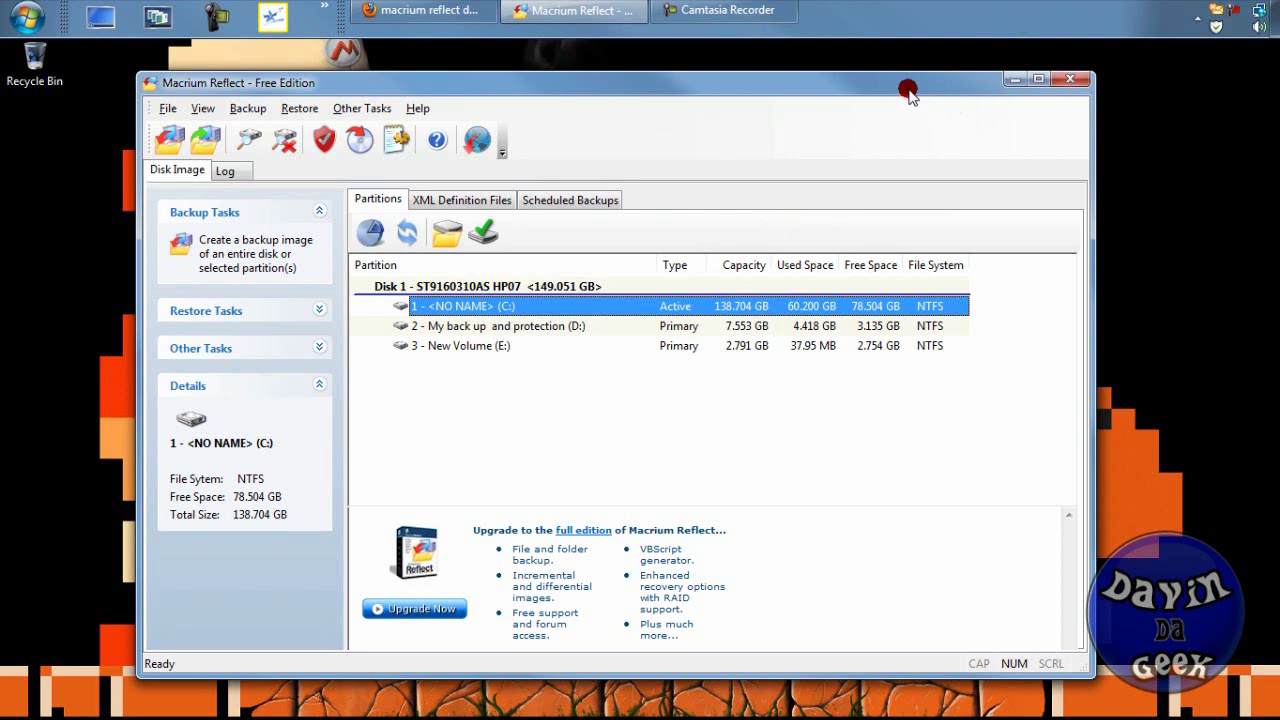
{"action": "left_click_drag", "start_coordinate": [909, 88], "coordinate": [908, 132]}
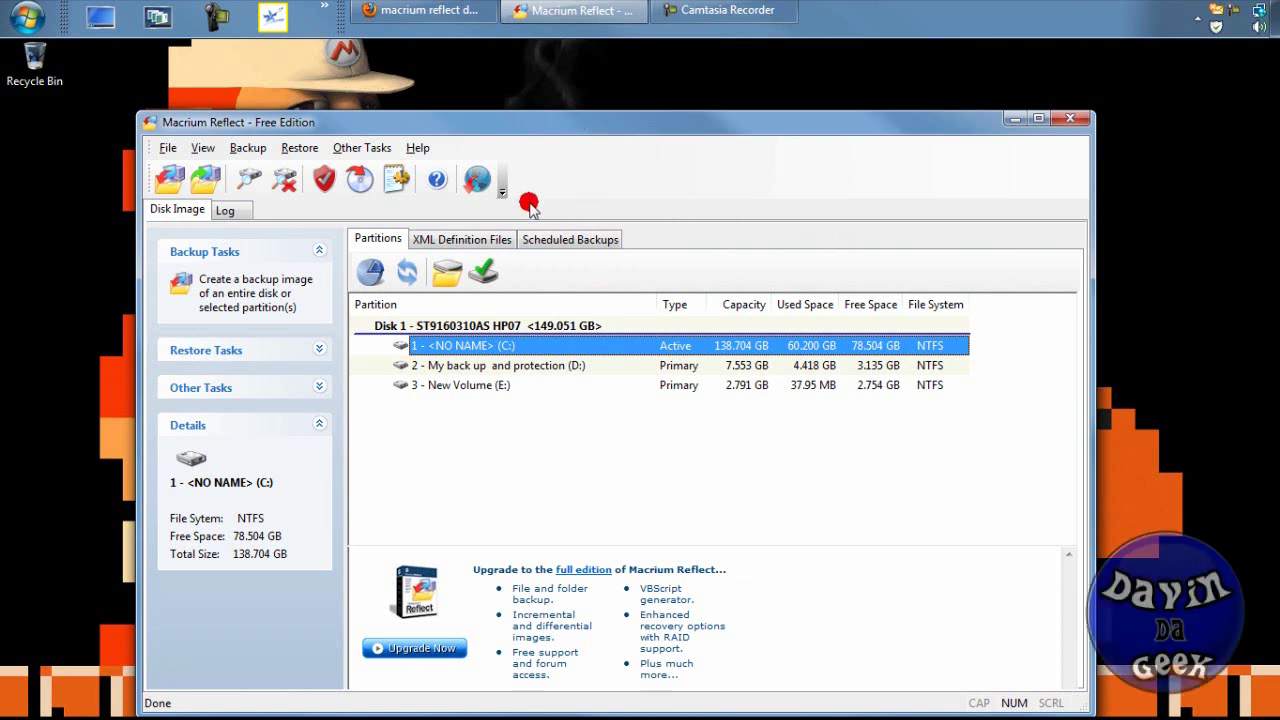
{"action": "left_click", "coordinate": [438, 14]}
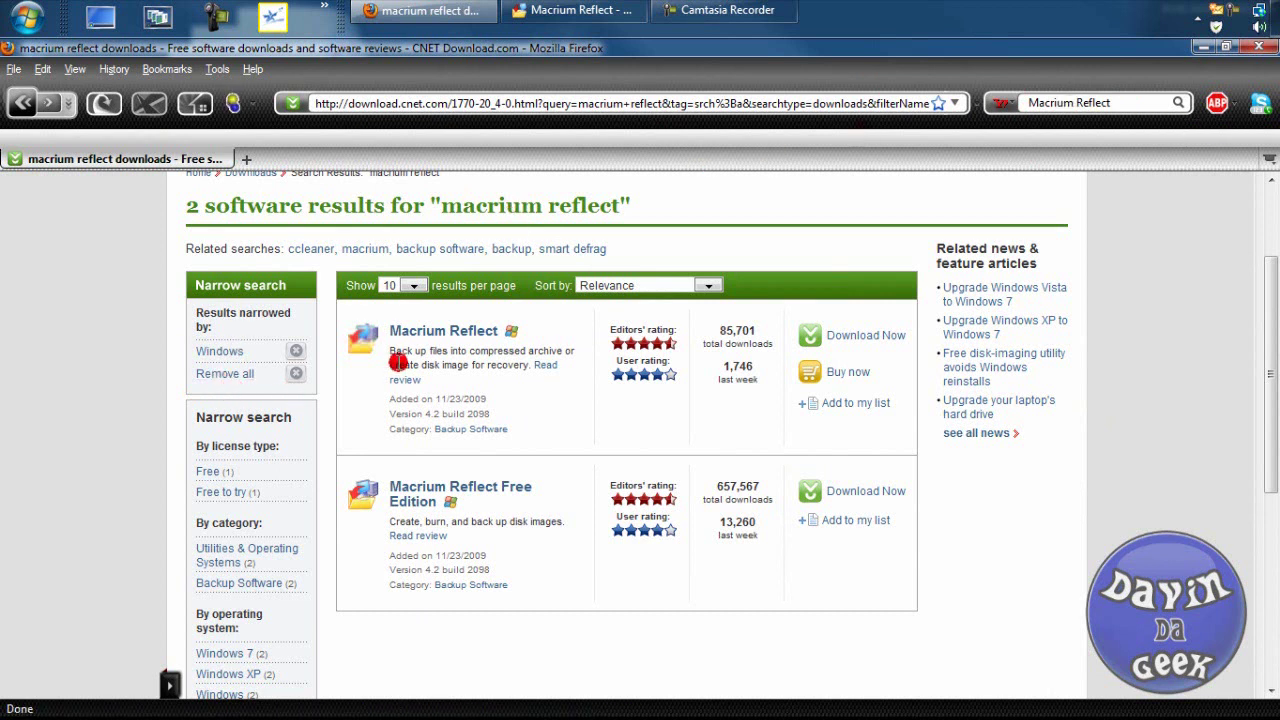
Step: Copy the 'macrium reflect' search text from the CNET Download.com page
{"action": "scroll", "coordinate": [330, 345], "scroll_direction": "up", "scroll_amount": 3}
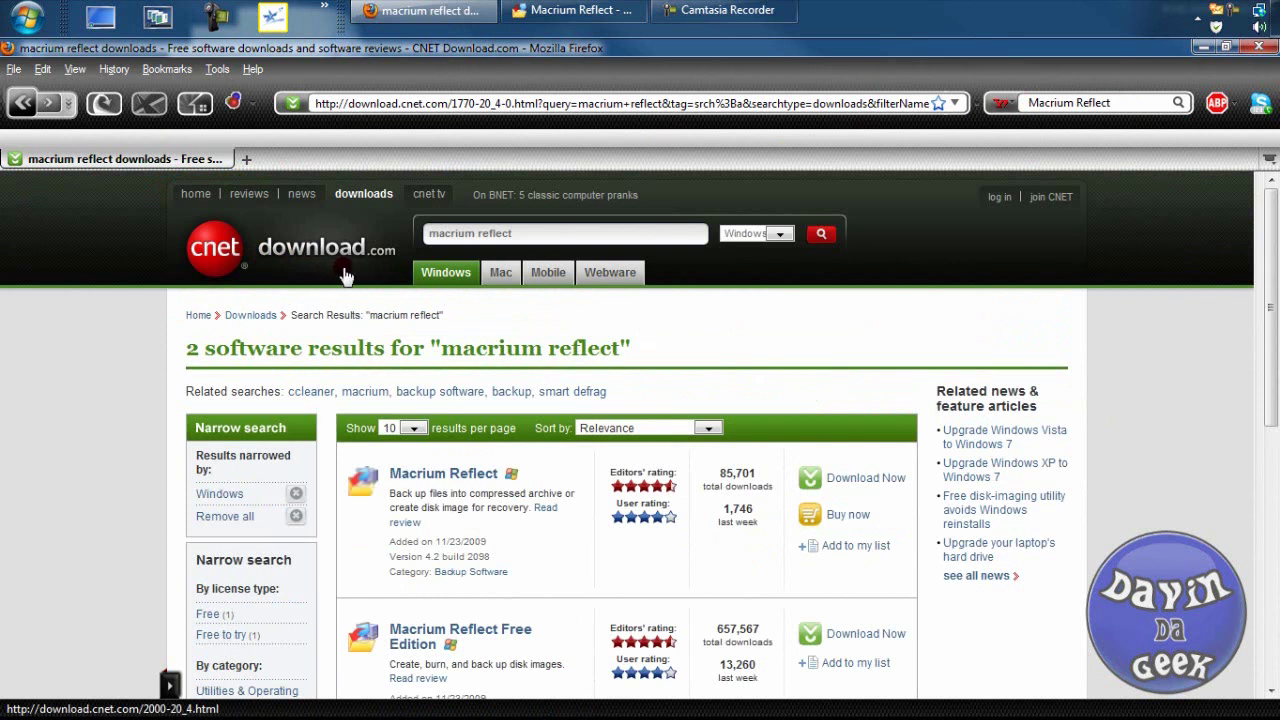
{"action": "left_click", "coordinate": [510, 233]}
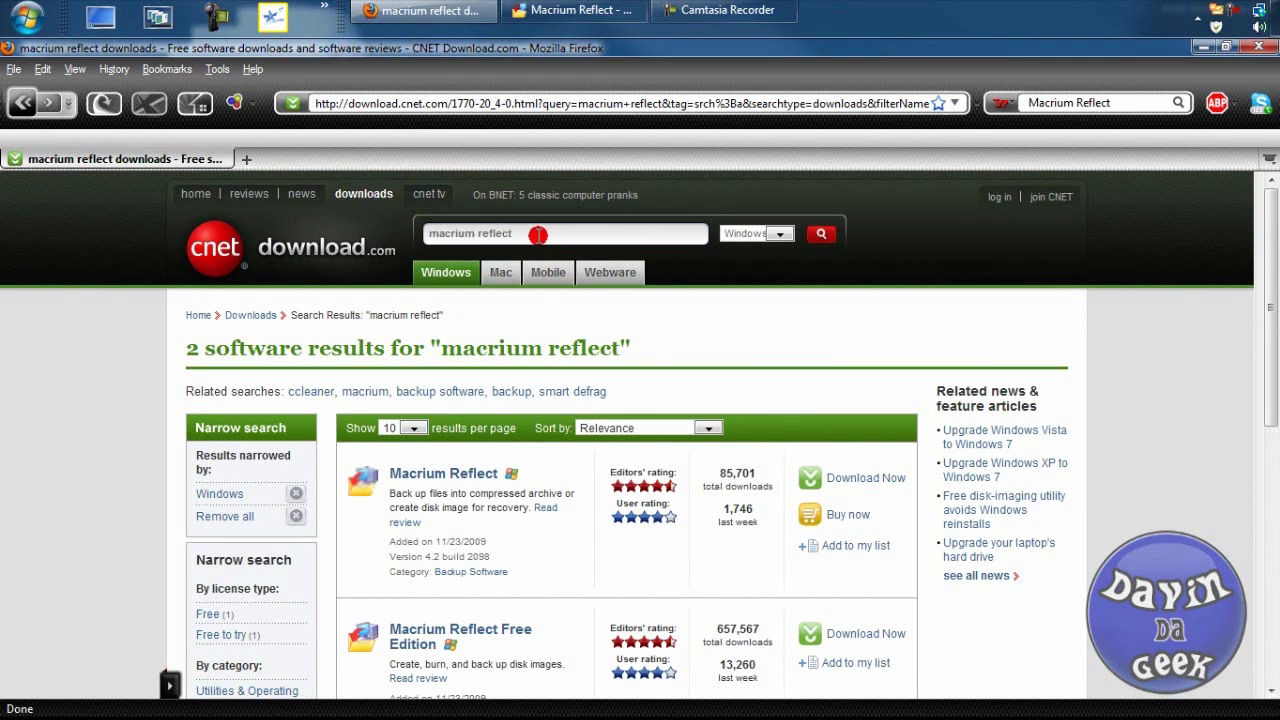
{"action": "scroll", "coordinate": [523, 412], "scroll_direction": "down", "scroll_amount": 3}
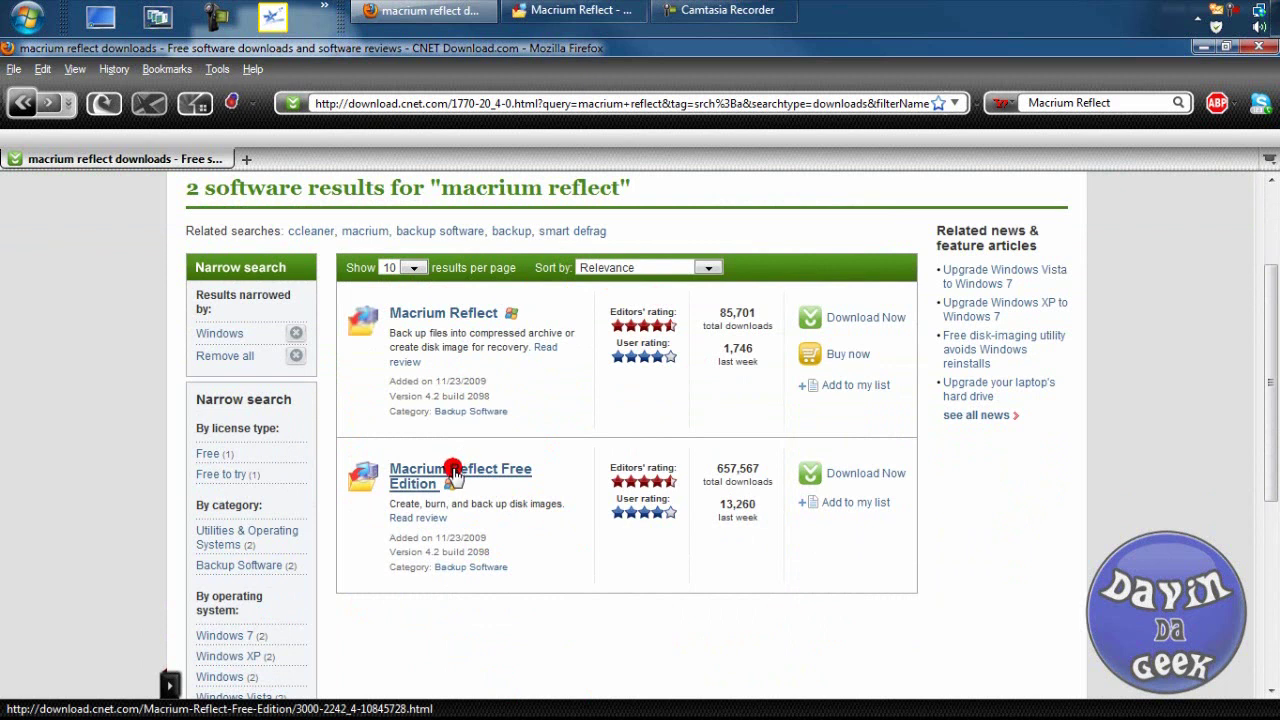
{"action": "right_click", "coordinate": [1031, 101]}
{"action": "left_click", "coordinate": [1065, 182]}
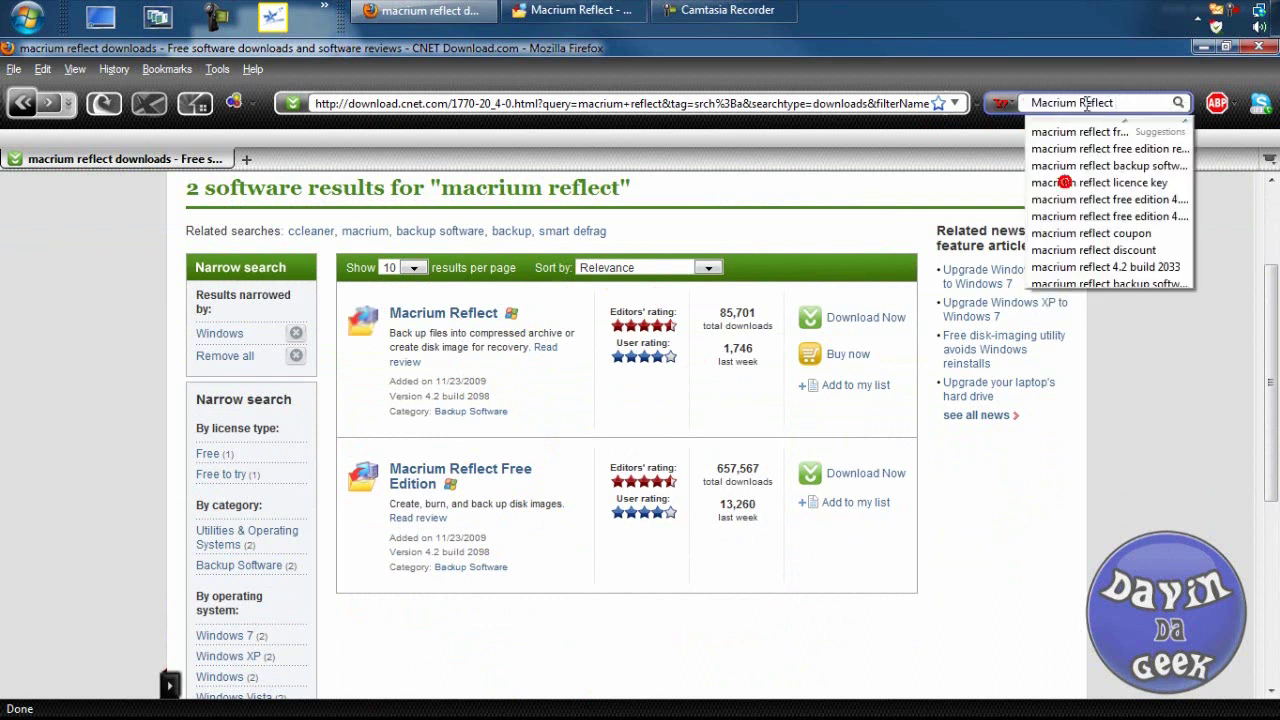
Step: Run a Google search for the pasted 'macrium reflect' text
{"action": "key", "text": "alt+Home"}
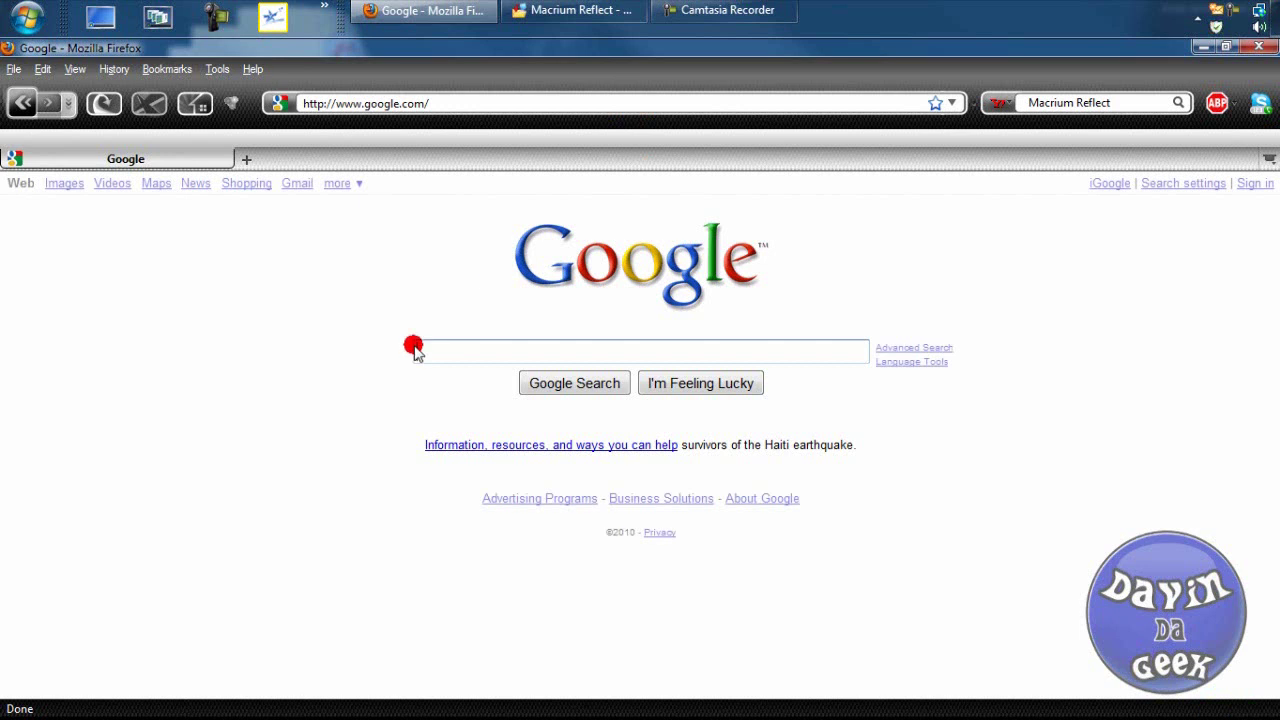
{"action": "left_click", "coordinate": [430, 356]}
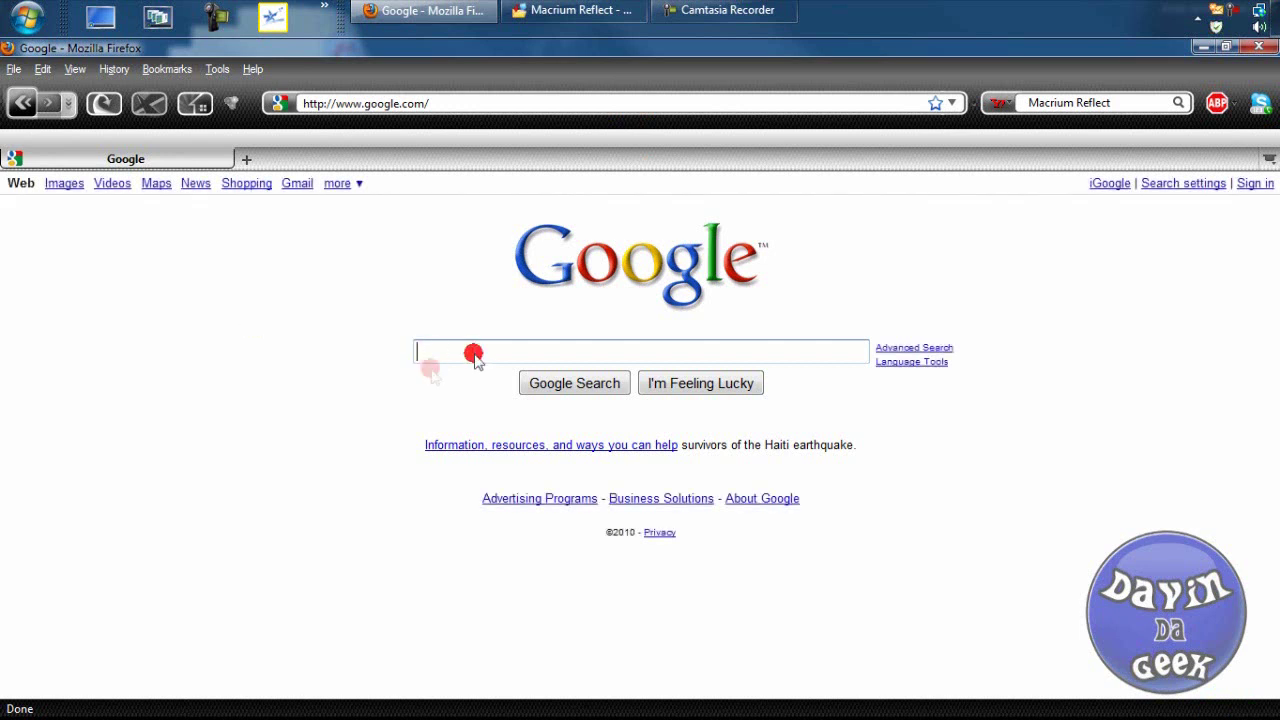
{"action": "right_click", "coordinate": [432, 357]}
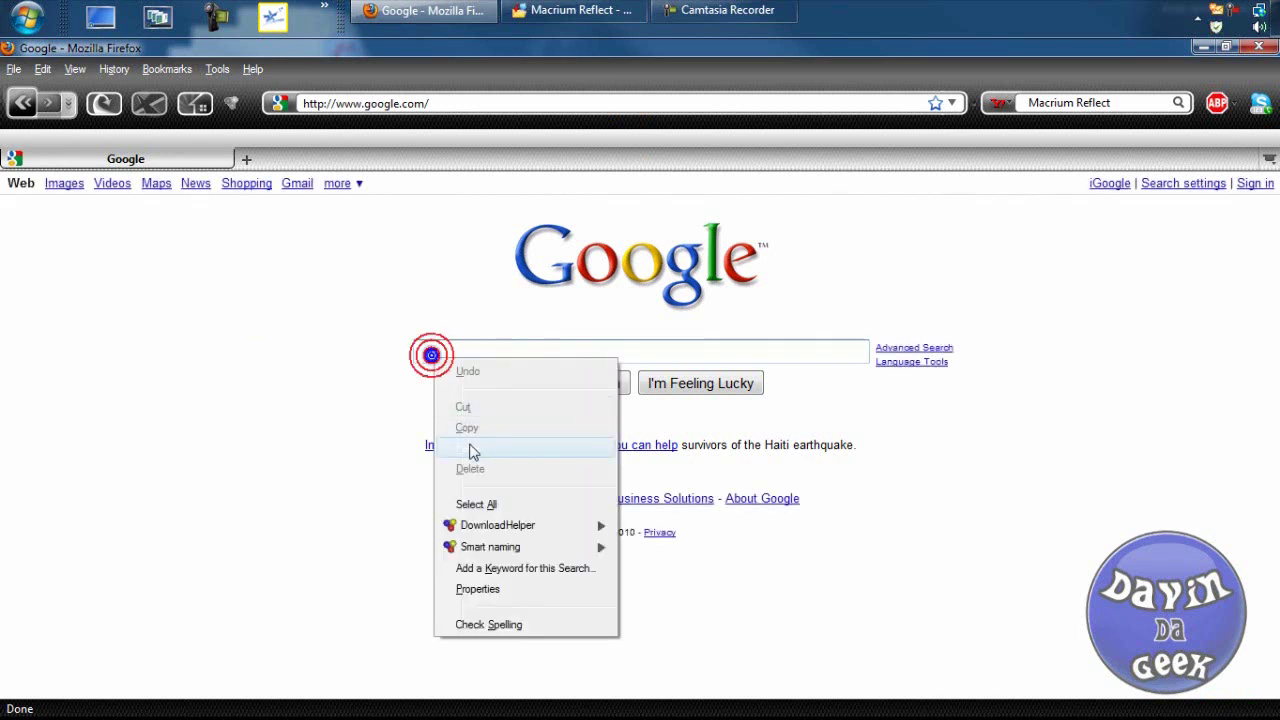
{"action": "left_click", "coordinate": [470, 448]}
{"action": "left_click", "coordinate": [545, 386]}
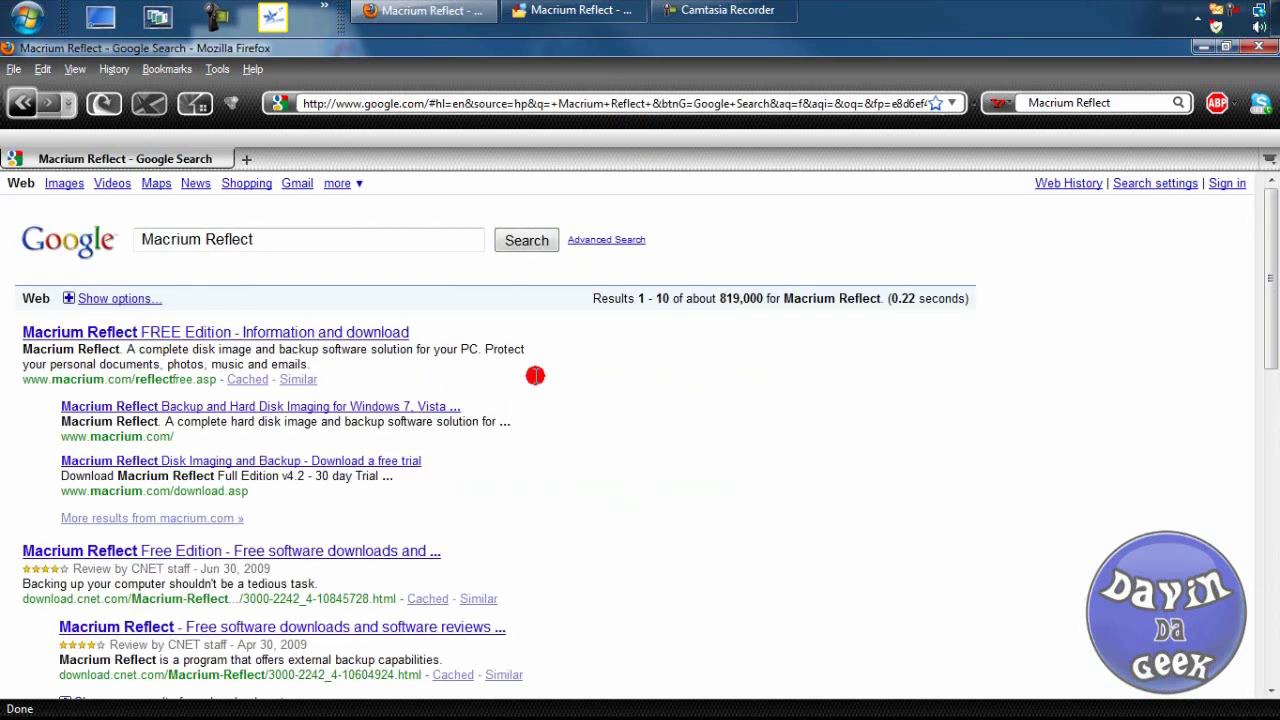
Step: Open the Macrium Reflect FREE Edition result from the Google results
{"action": "left_click", "coordinate": [168, 336]}
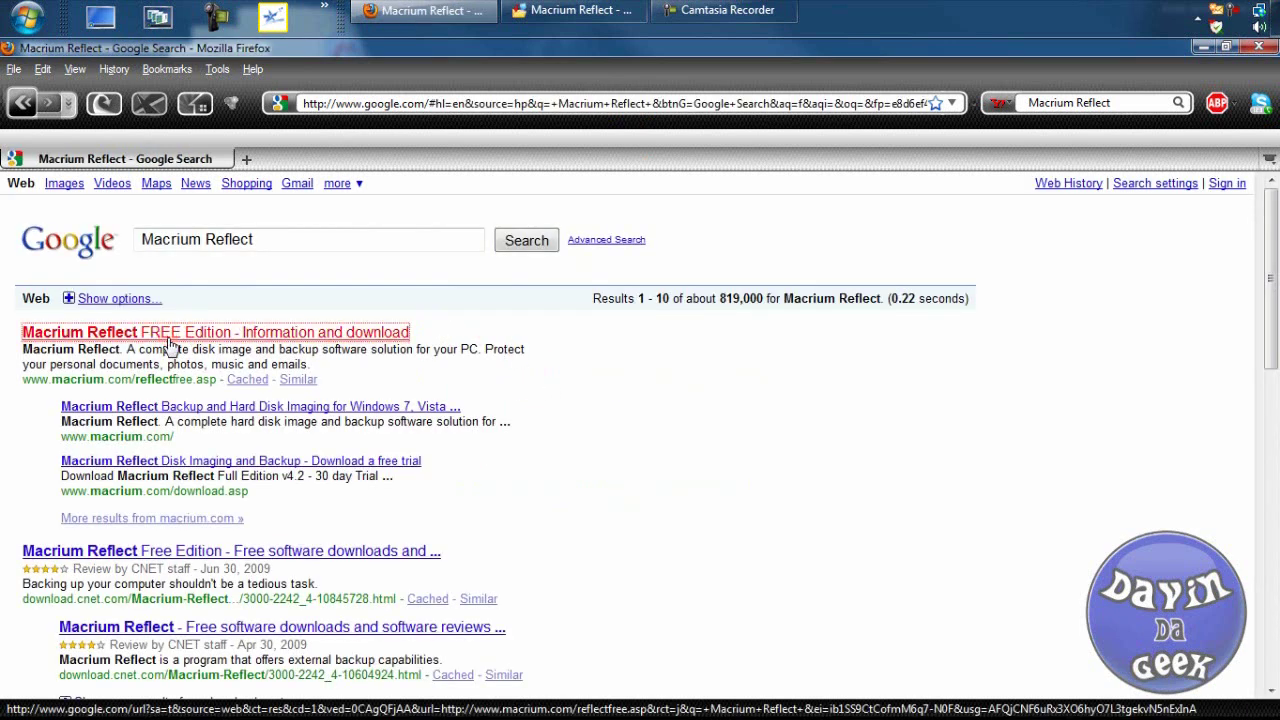
{"action": "left_click", "coordinate": [168, 340]}
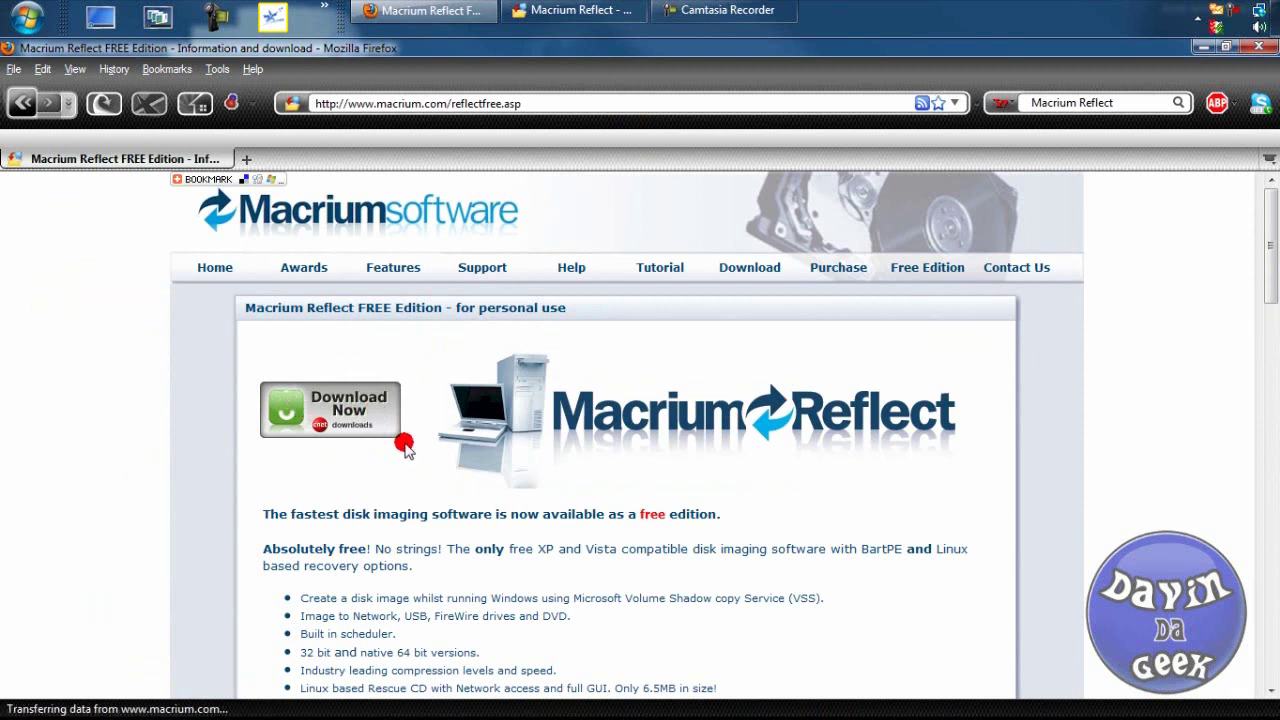
{"action": "left_click", "coordinate": [459, 420]}
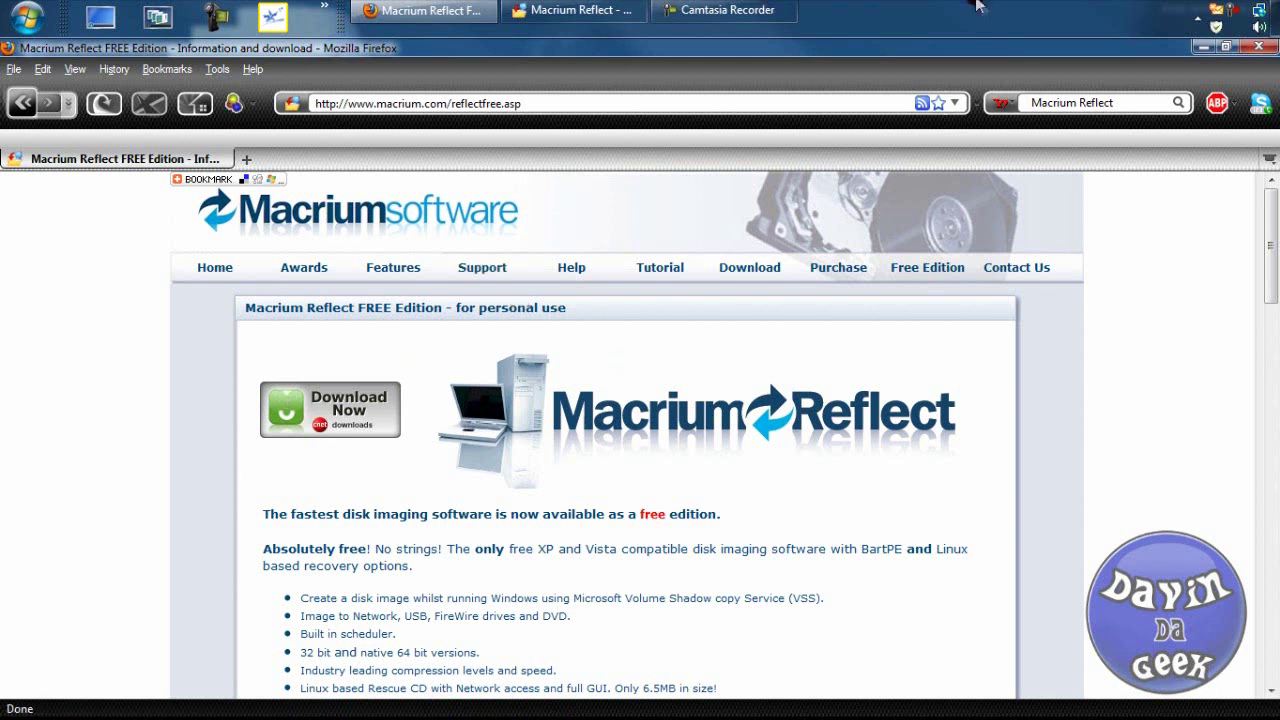
Step: Close Firefox, resize the Macrium window, and launch the Create Backup Wizard
{"action": "left_click", "coordinate": [1259, 47]}
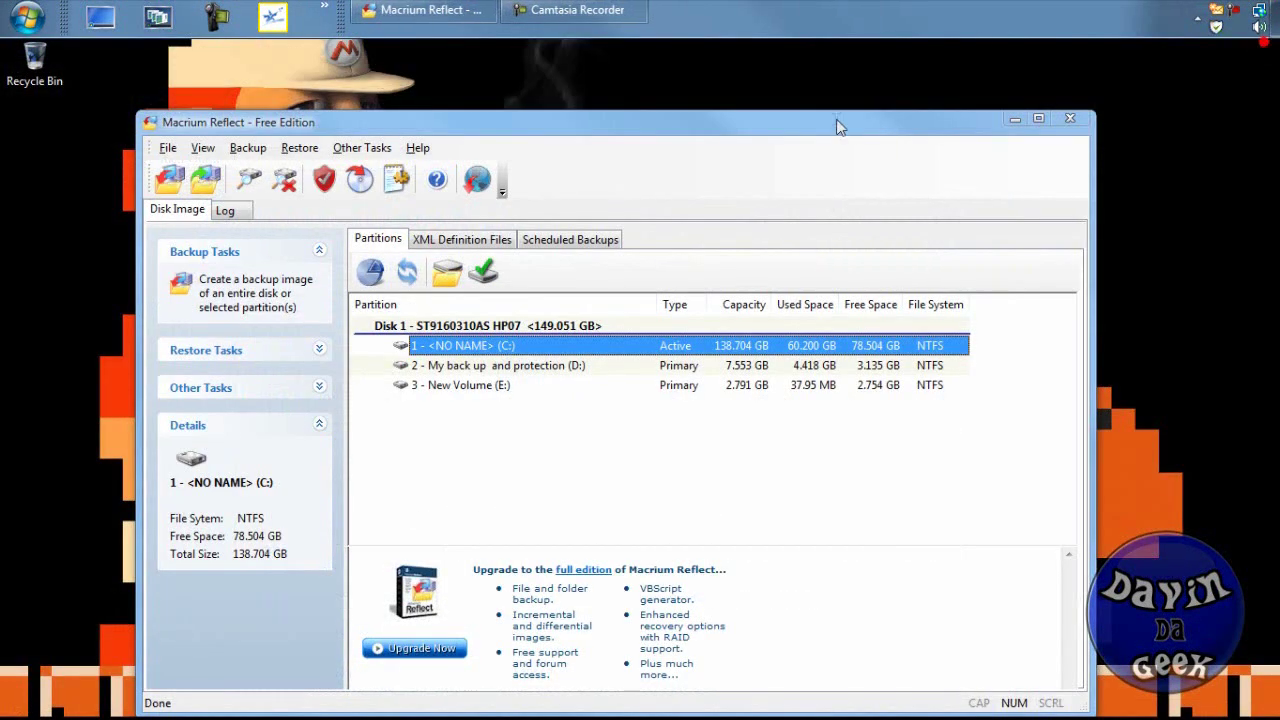
{"action": "left_click_drag", "start_coordinate": [838, 126], "coordinate": [830, 89]}
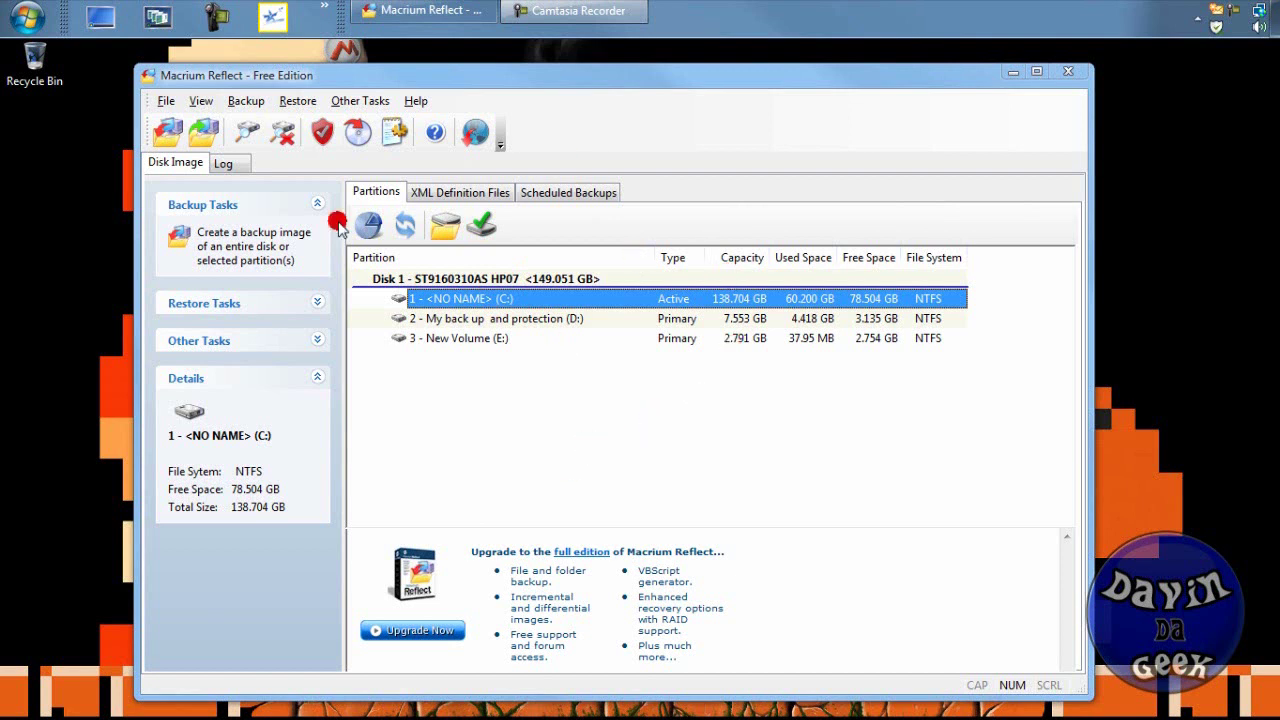
{"action": "left_click_drag", "start_coordinate": [561, 79], "coordinate": [561, 74]}
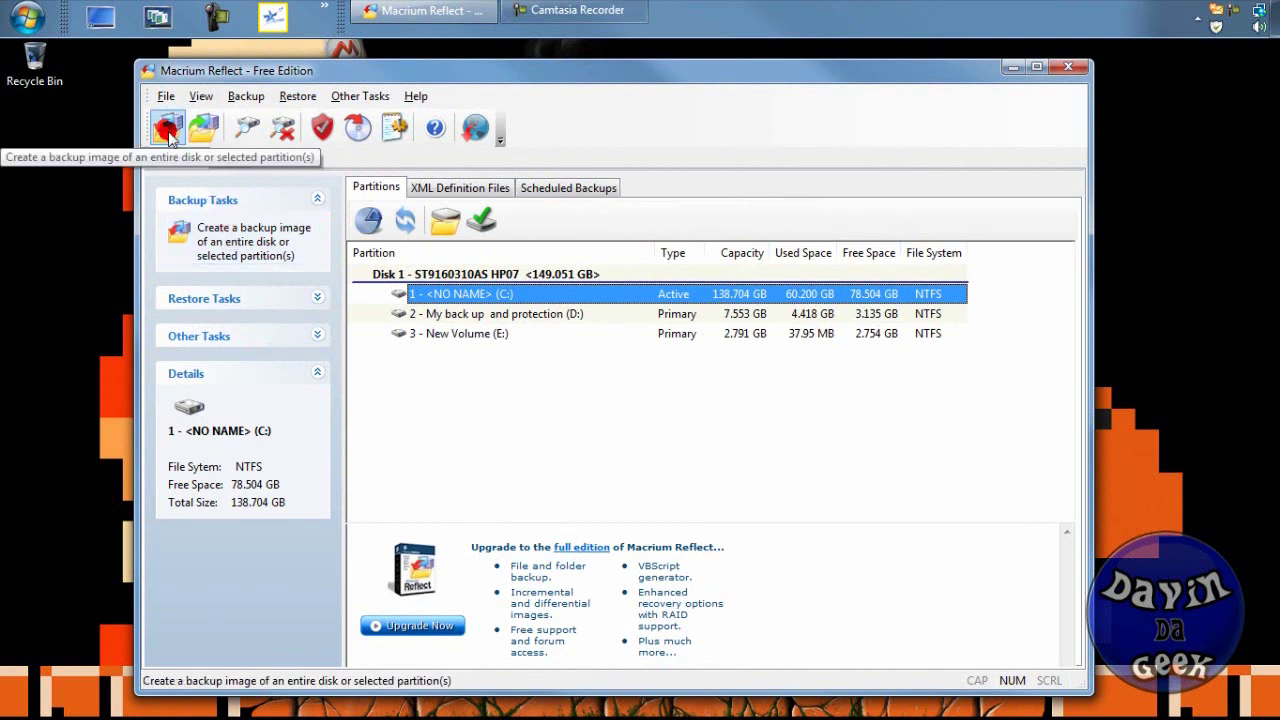
{"action": "left_click", "coordinate": [198, 230]}
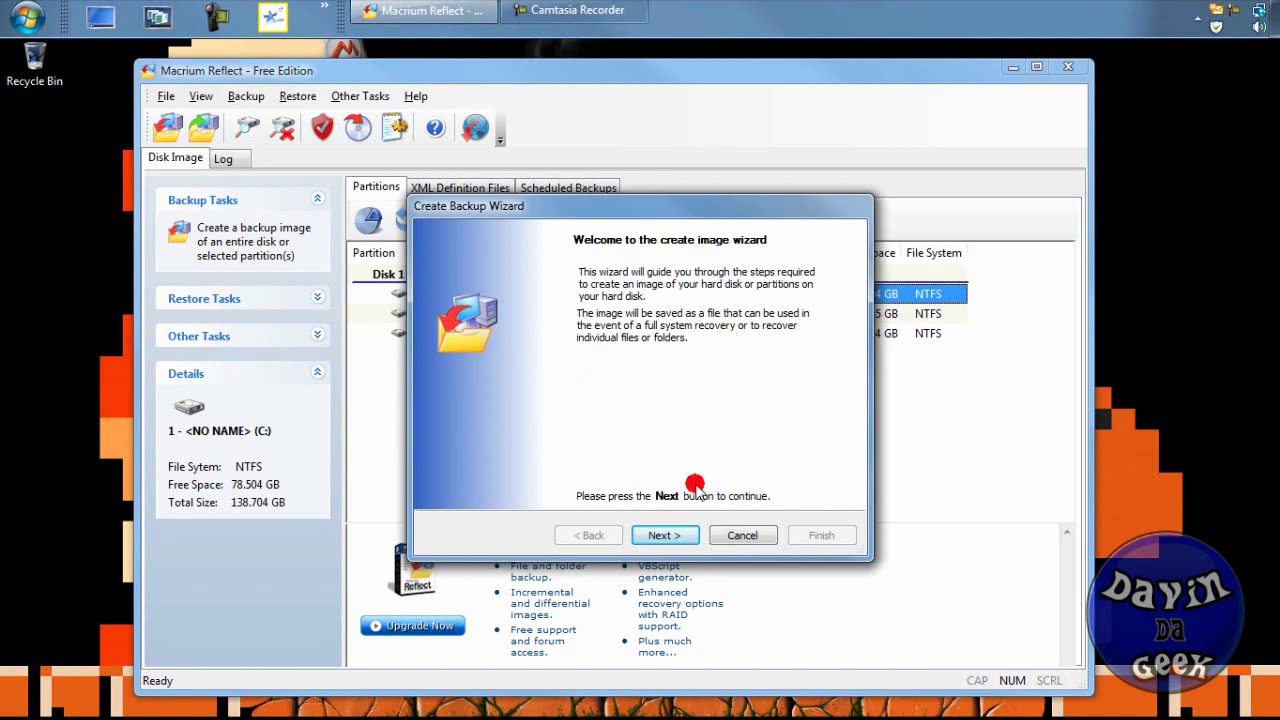
Step: Advance to Partition selection after briefly checking the drives in the Computer window
{"action": "left_click", "coordinate": [662, 536]}
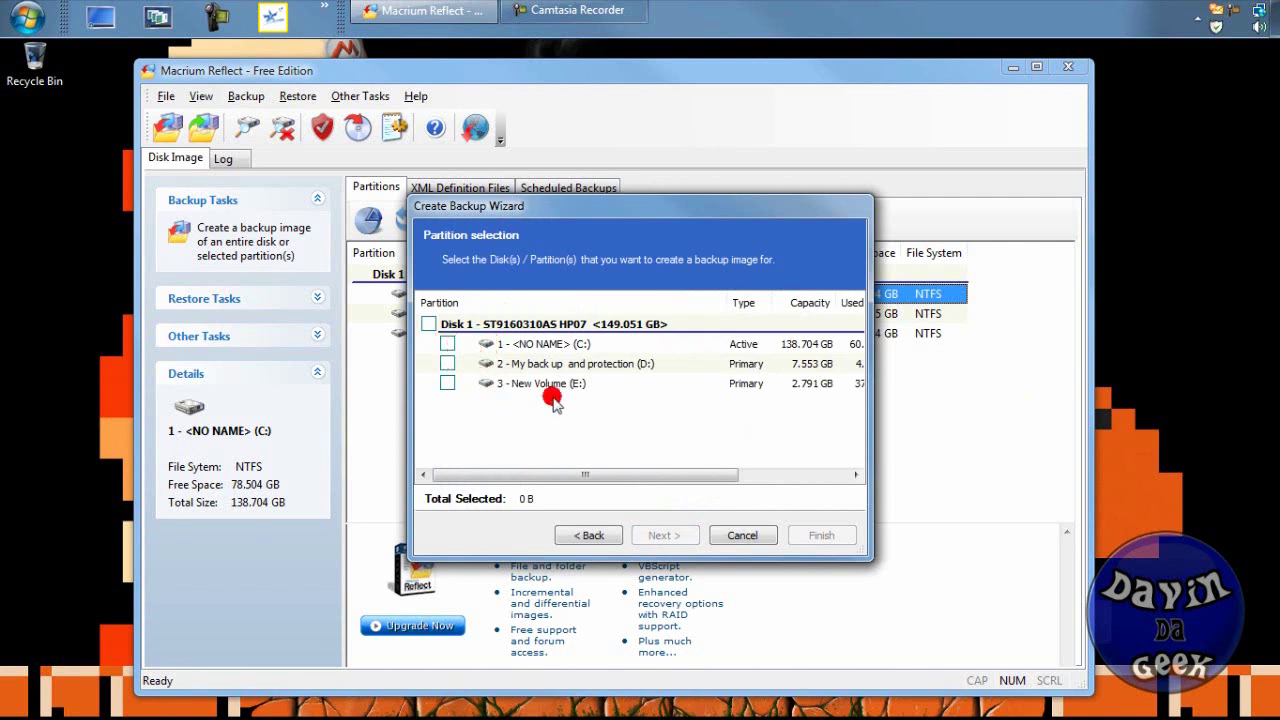
{"action": "left_click", "coordinate": [20, 18]}
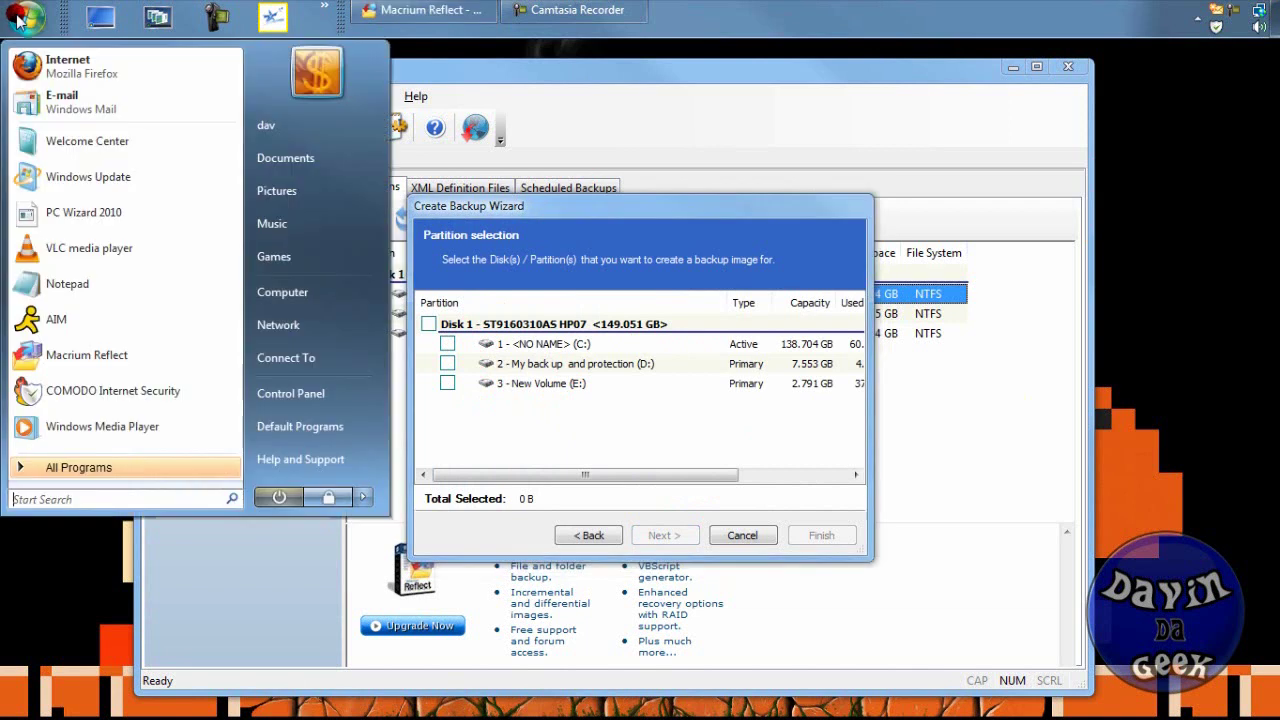
{"action": "left_click", "coordinate": [299, 296]}
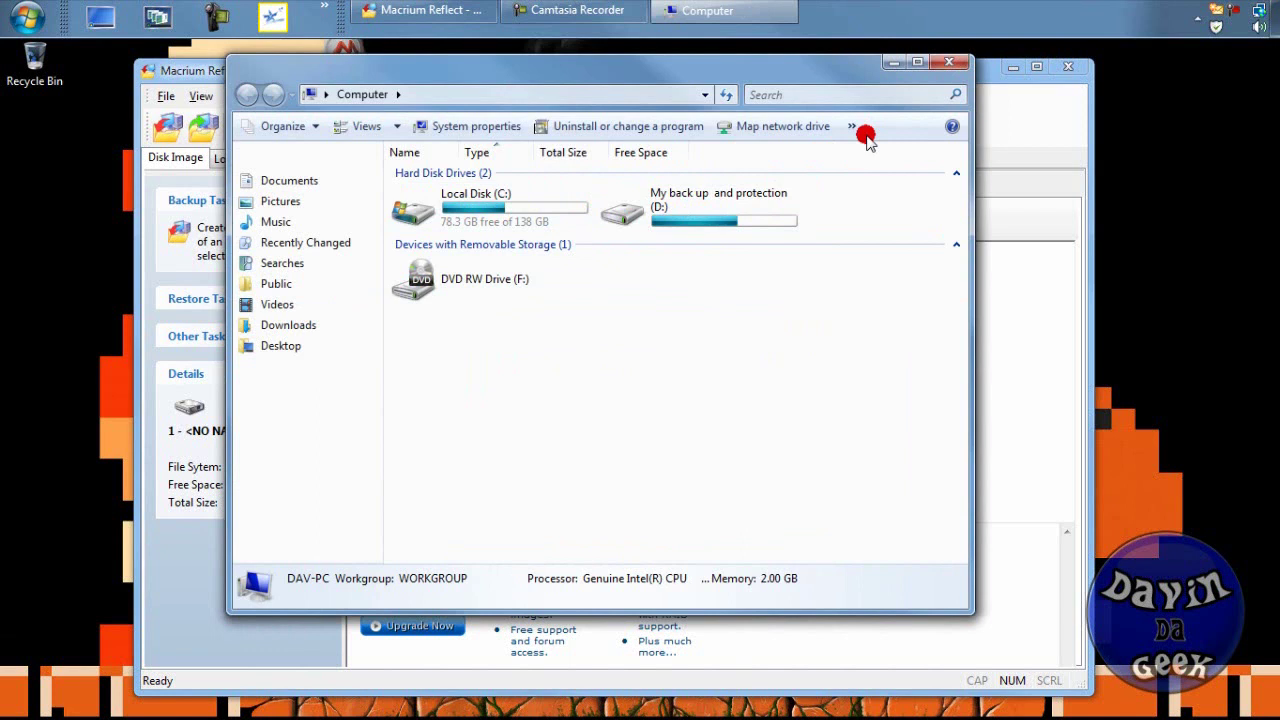
{"action": "left_click", "coordinate": [949, 62]}
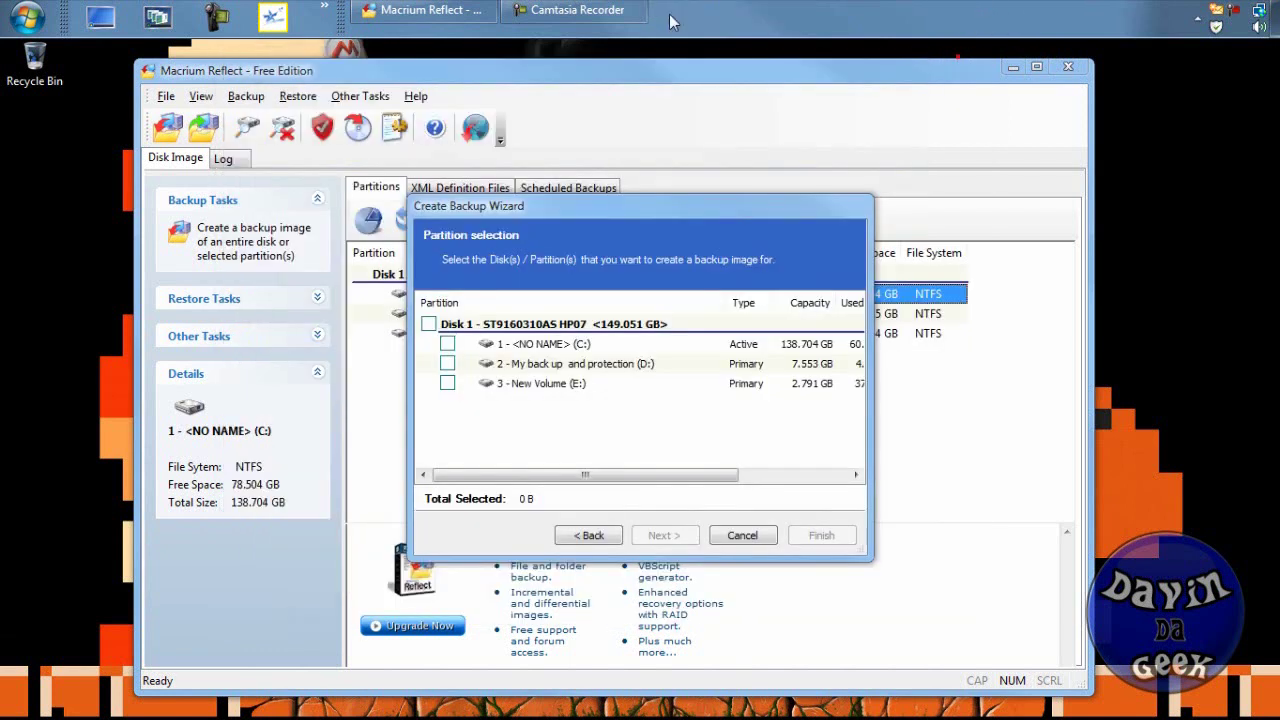
Step: Tick partition C: (60.200 GB) for imaging and continue to the destination page
{"action": "left_click", "coordinate": [858, 191]}
{"action": "left_click", "coordinate": [776, 214]}
{"action": "left_click", "coordinate": [490, 341]}
{"action": "left_click", "coordinate": [449, 344]}
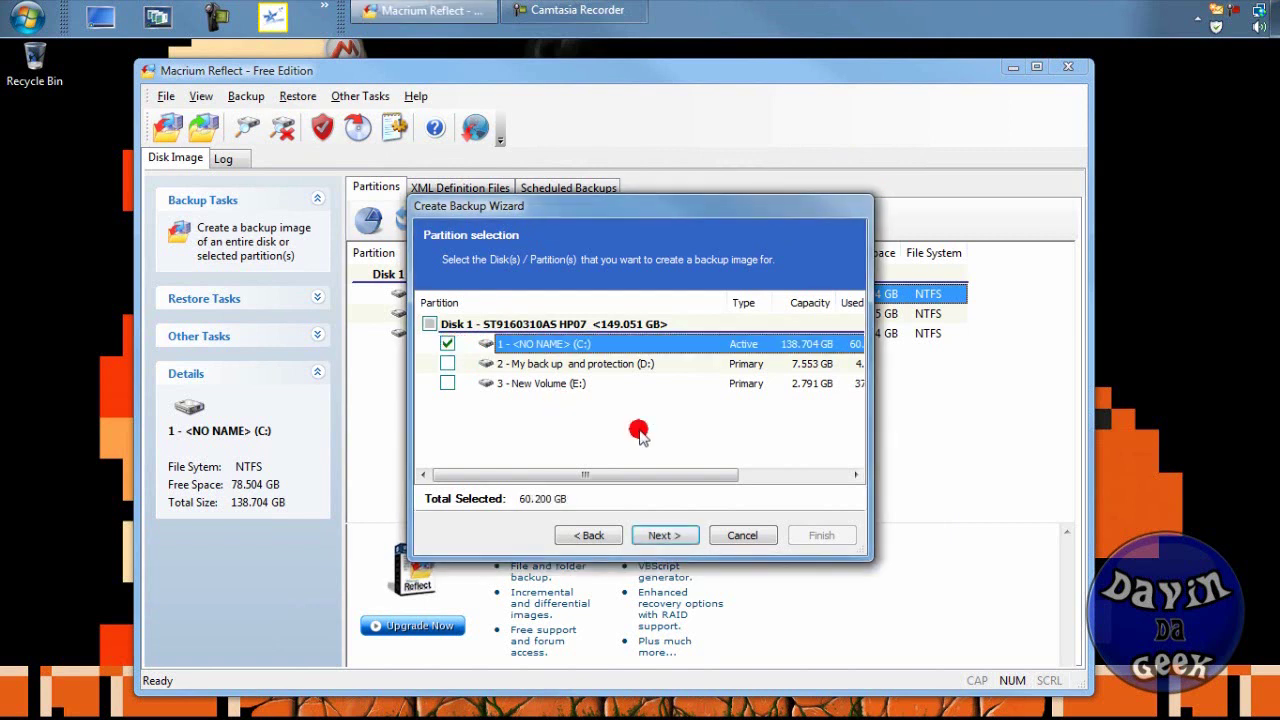
{"action": "left_click", "coordinate": [680, 537]}
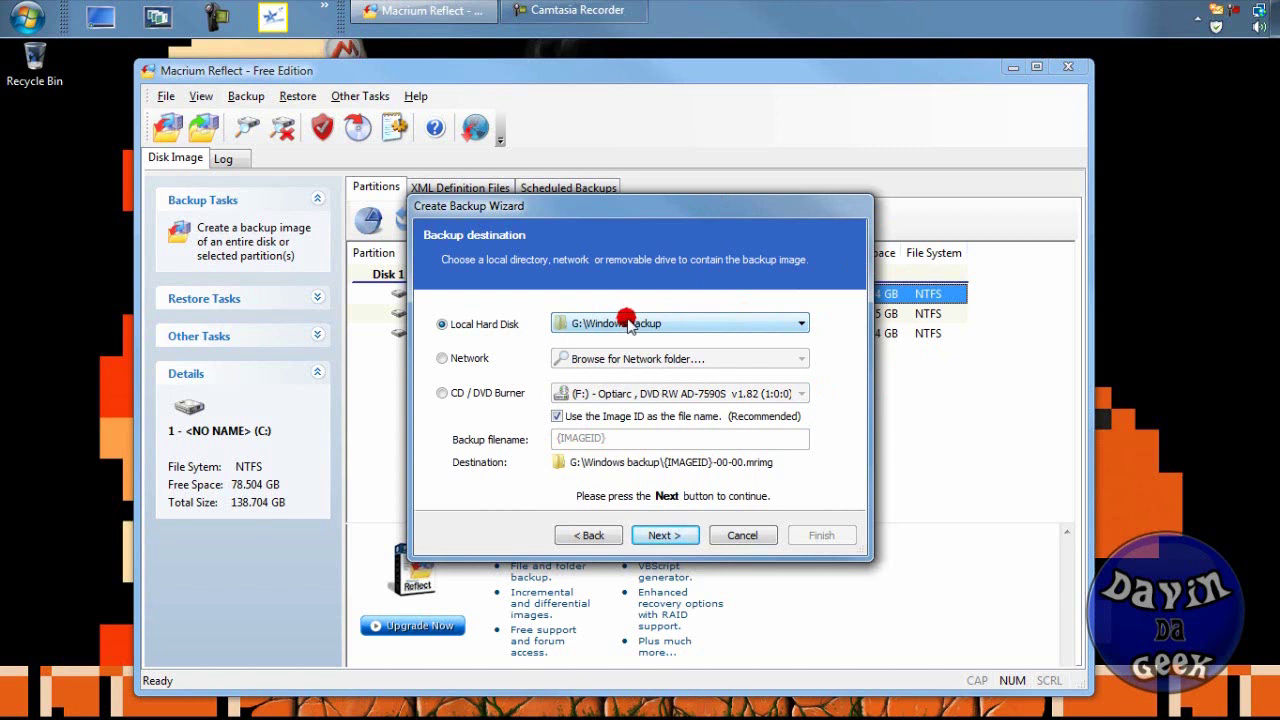
Step: Choose the root of My back up and protection (D:) as the backup destination folder
{"action": "left_click", "coordinate": [628, 323]}
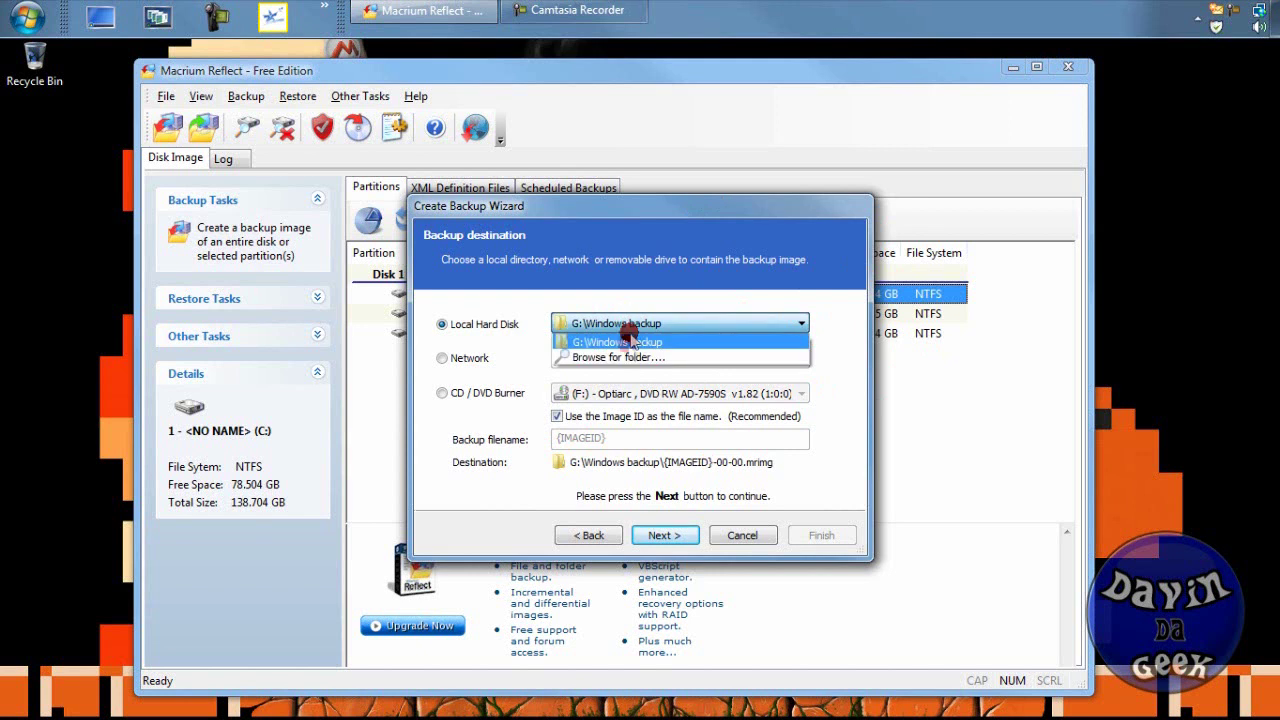
{"action": "left_click", "coordinate": [622, 358]}
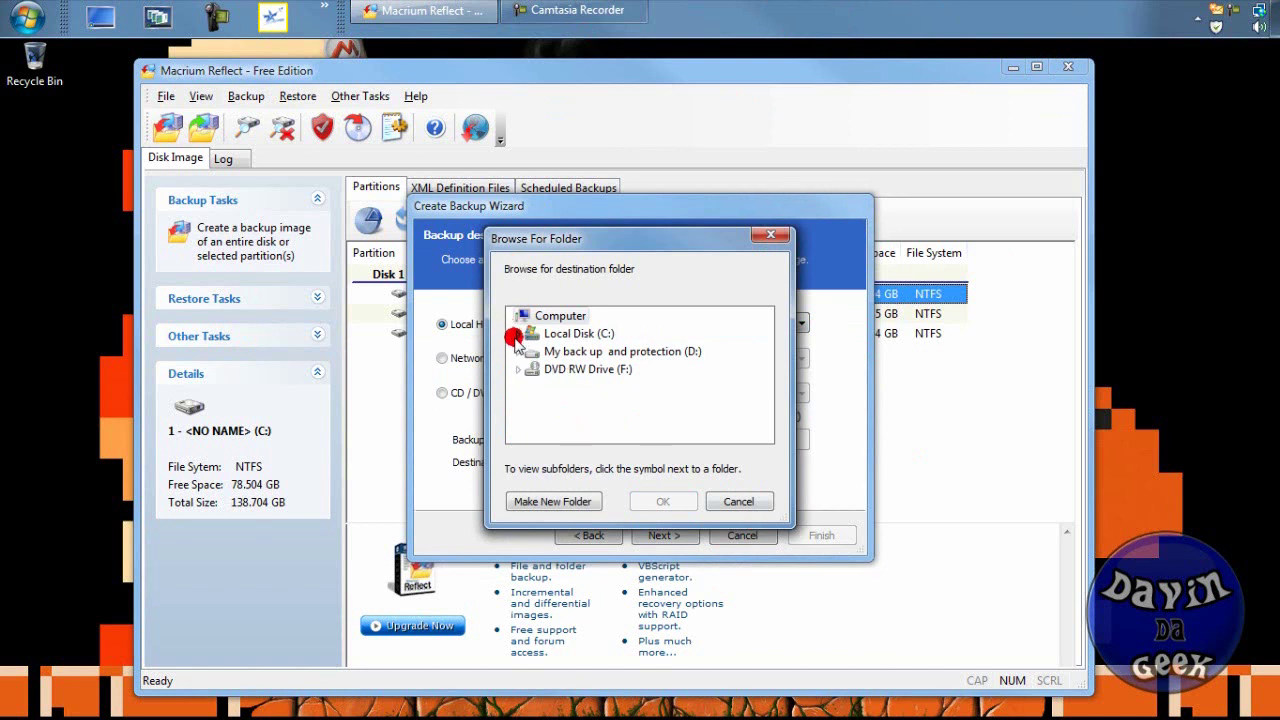
{"action": "left_click", "coordinate": [516, 338]}
{"action": "scroll", "coordinate": [531, 352], "scroll_direction": "down", "scroll_amount": 1}
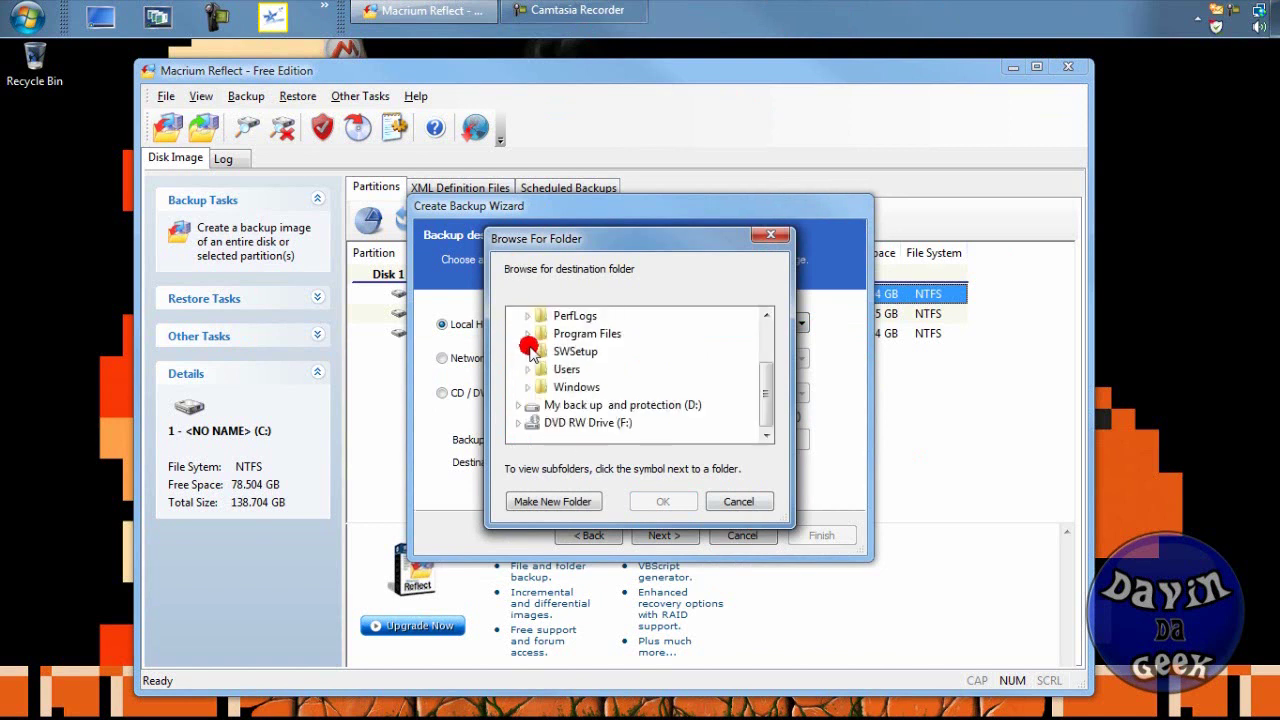
{"action": "scroll", "coordinate": [531, 352], "scroll_direction": "up", "scroll_amount": 1}
{"action": "left_click", "coordinate": [516, 333]}
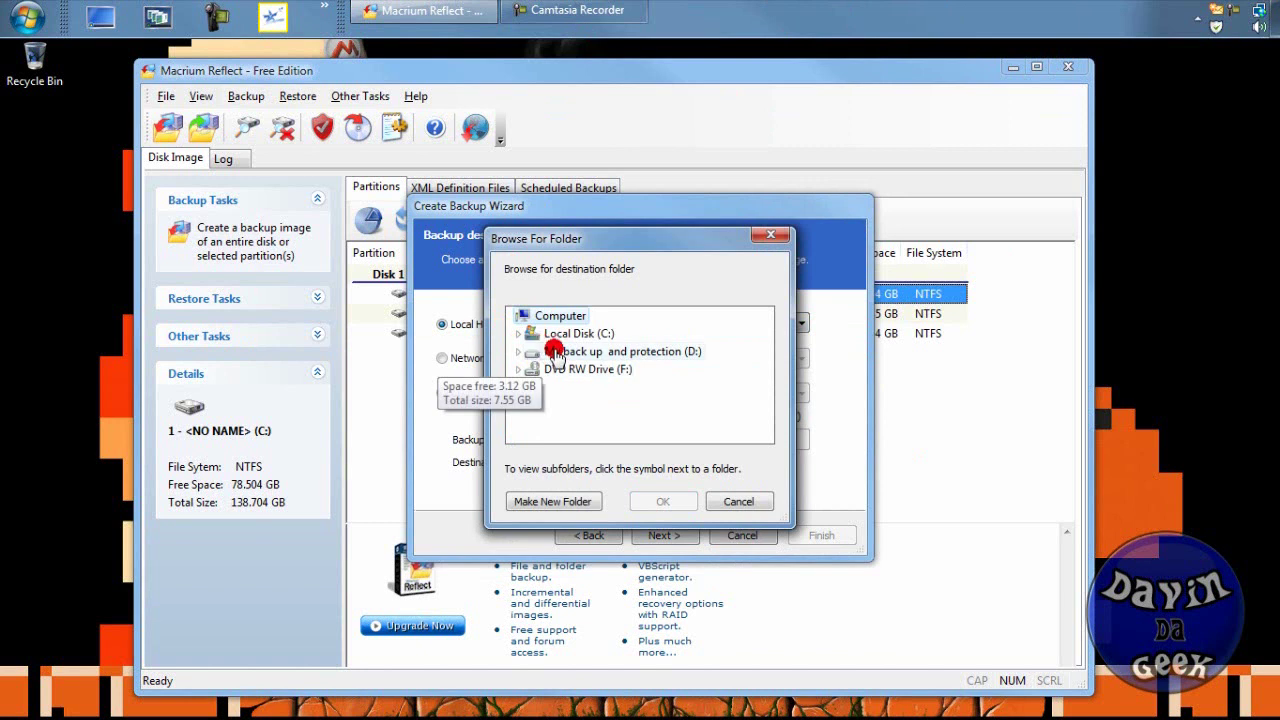
{"action": "double_click", "coordinate": [648, 352]}
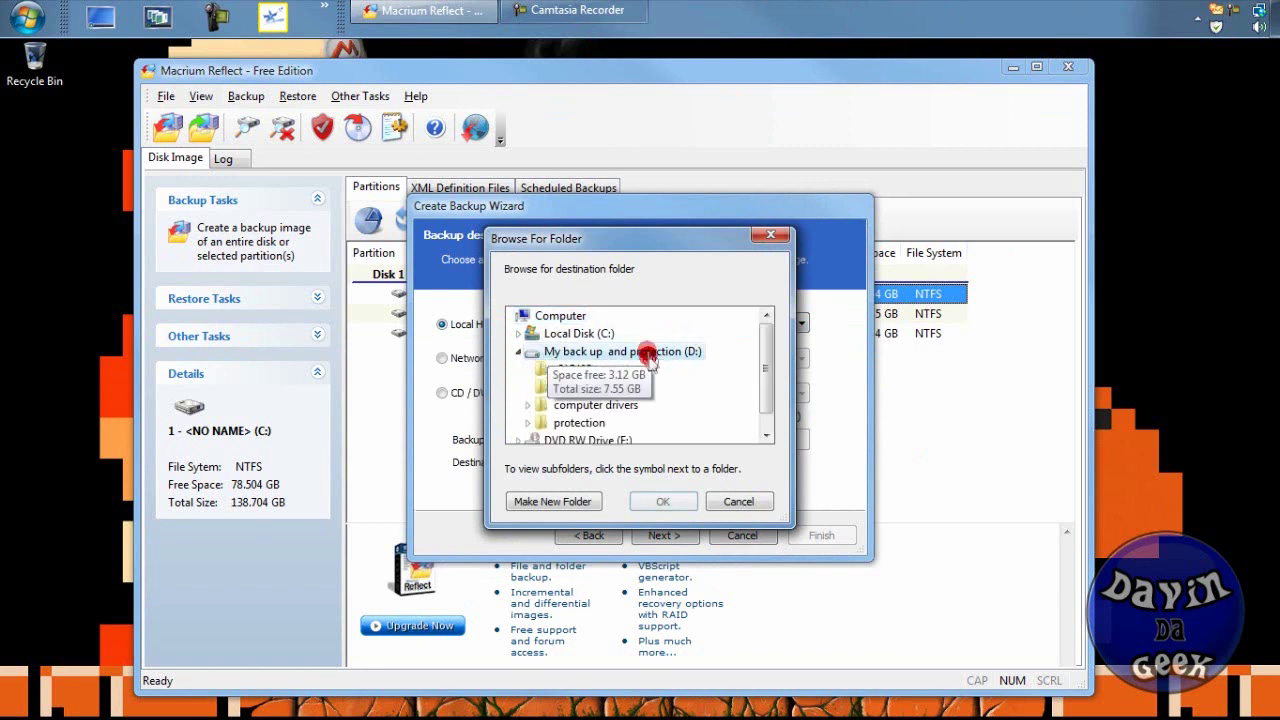
{"action": "key", "text": "Return"}
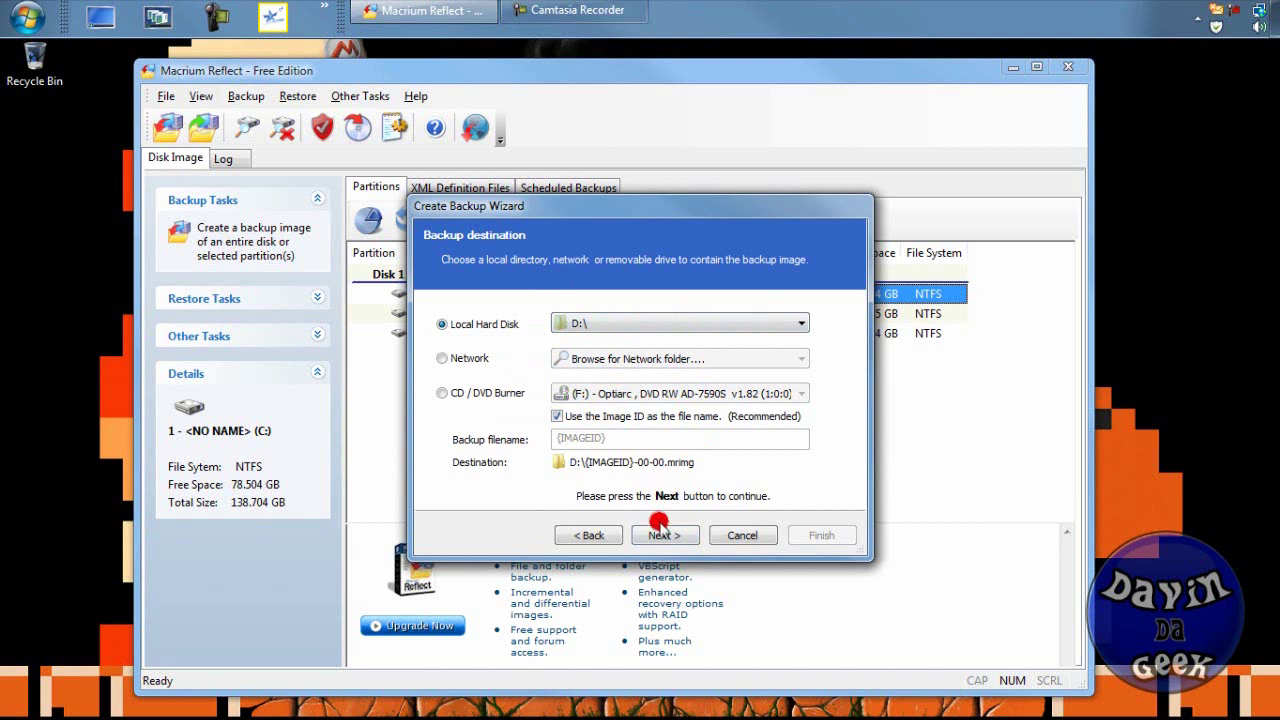
Step: Review the default compression and file size settings, finish, and accept the My Backup(1) save options
{"action": "left_click", "coordinate": [661, 536]}
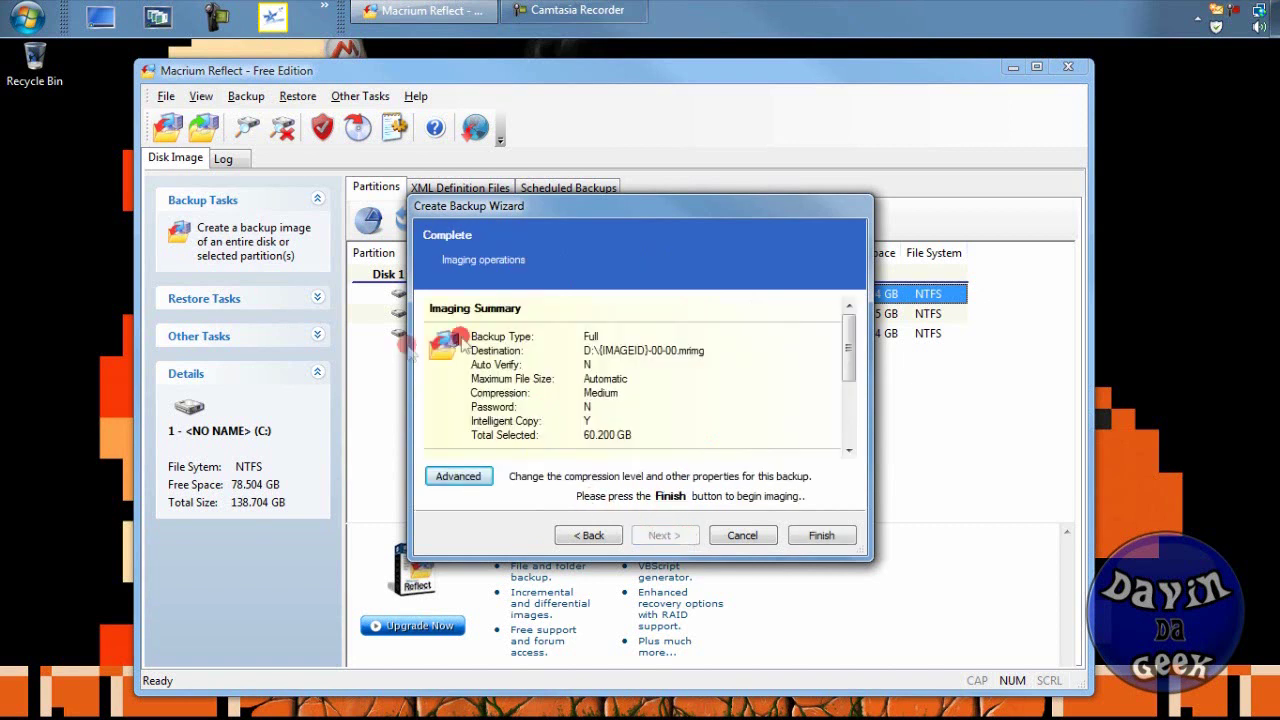
{"action": "left_click", "coordinate": [478, 474]}
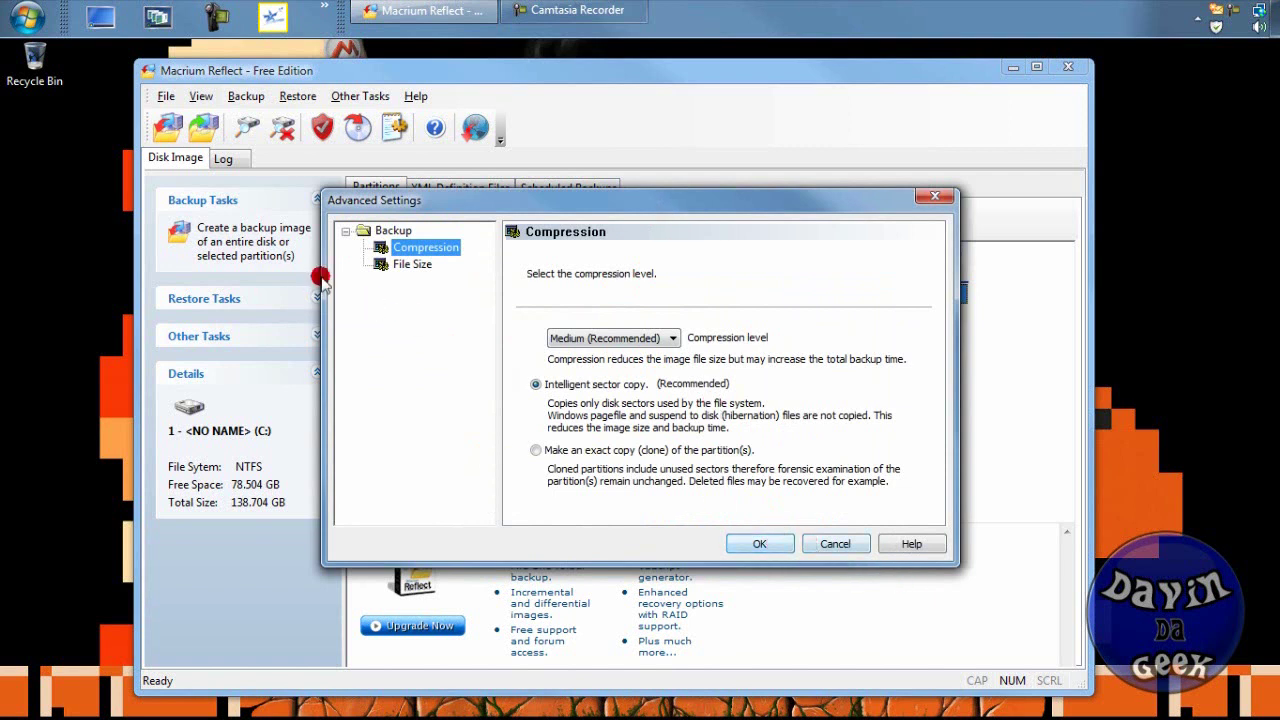
{"action": "left_click", "coordinate": [390, 264]}
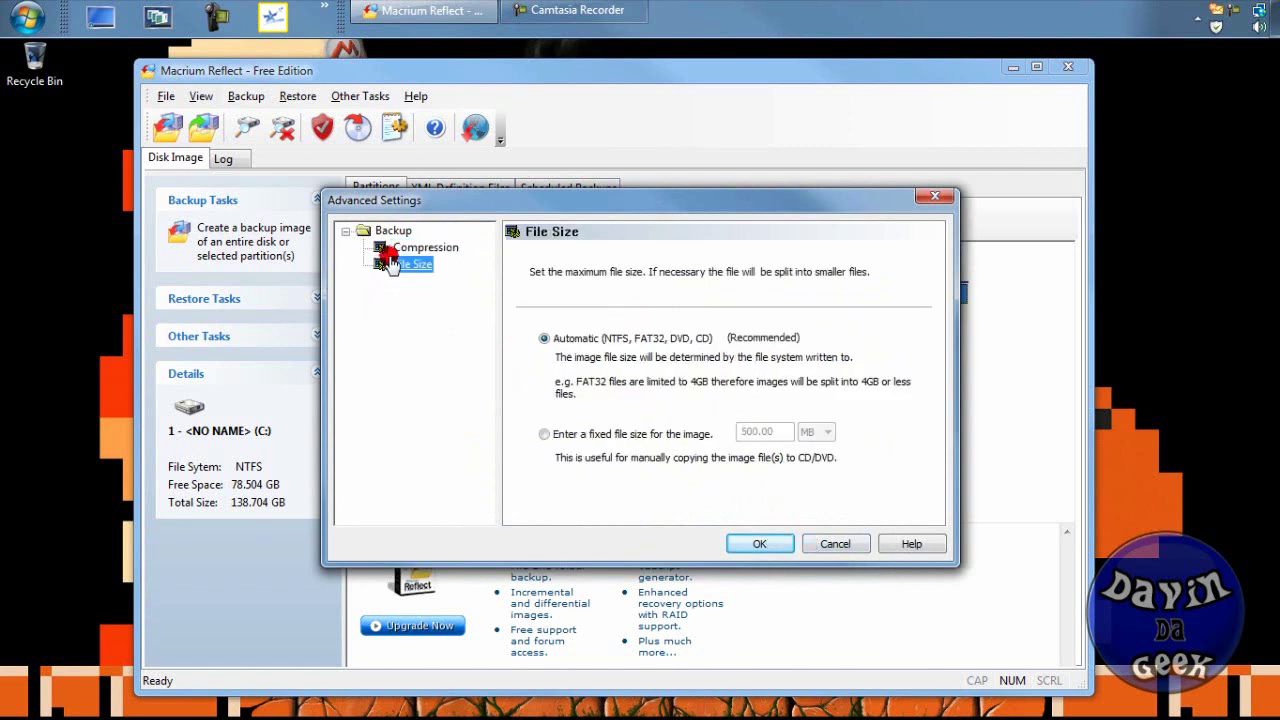
{"action": "left_click", "coordinate": [846, 545]}
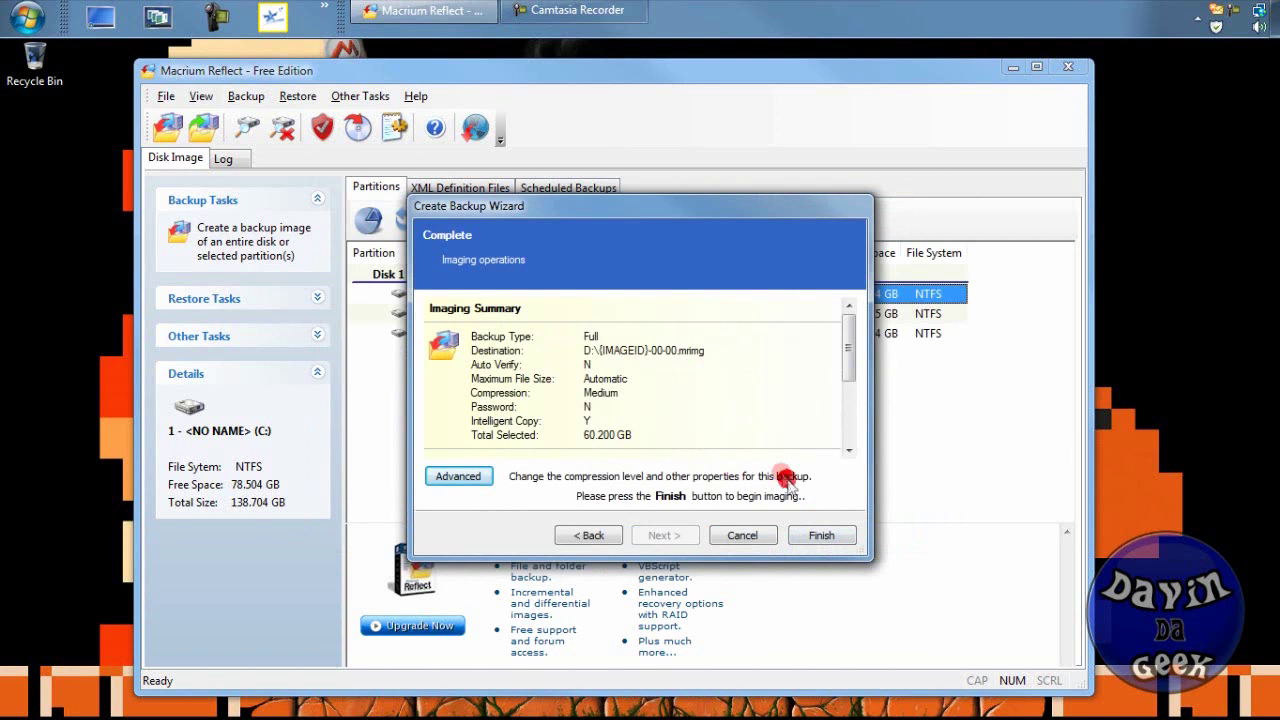
{"action": "left_click", "coordinate": [834, 537]}
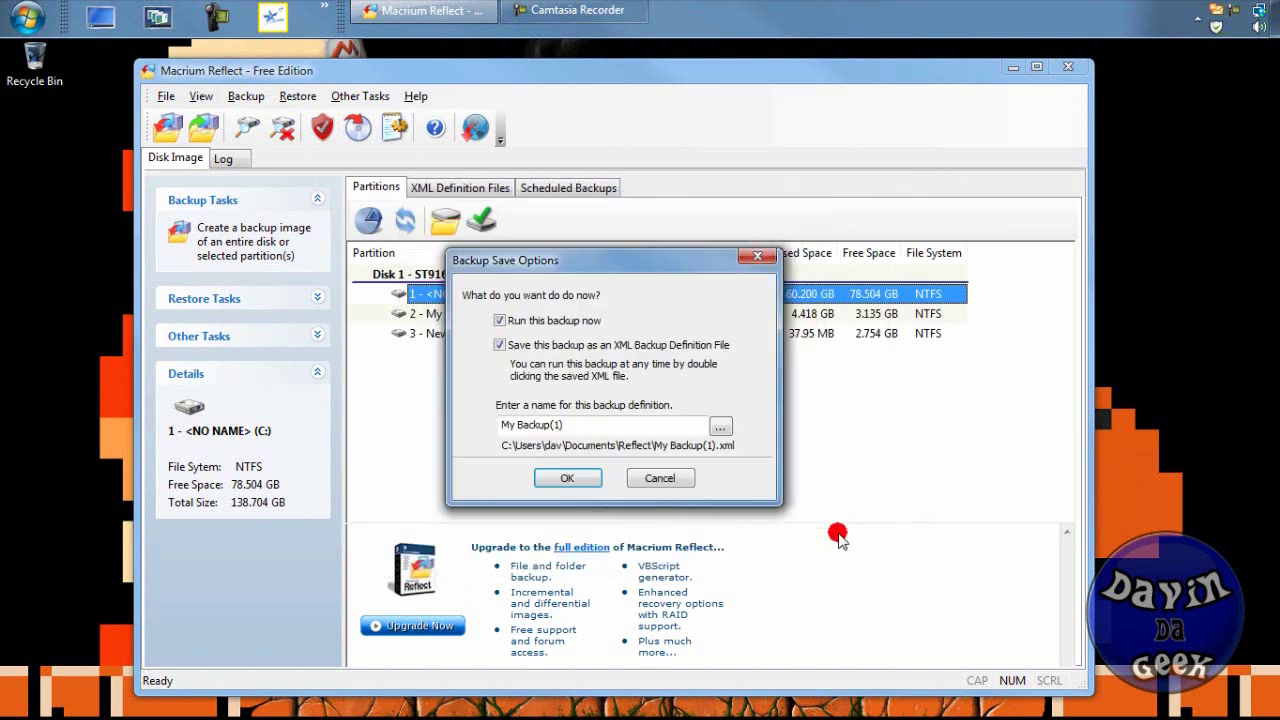
{"action": "left_click", "coordinate": [567, 477]}
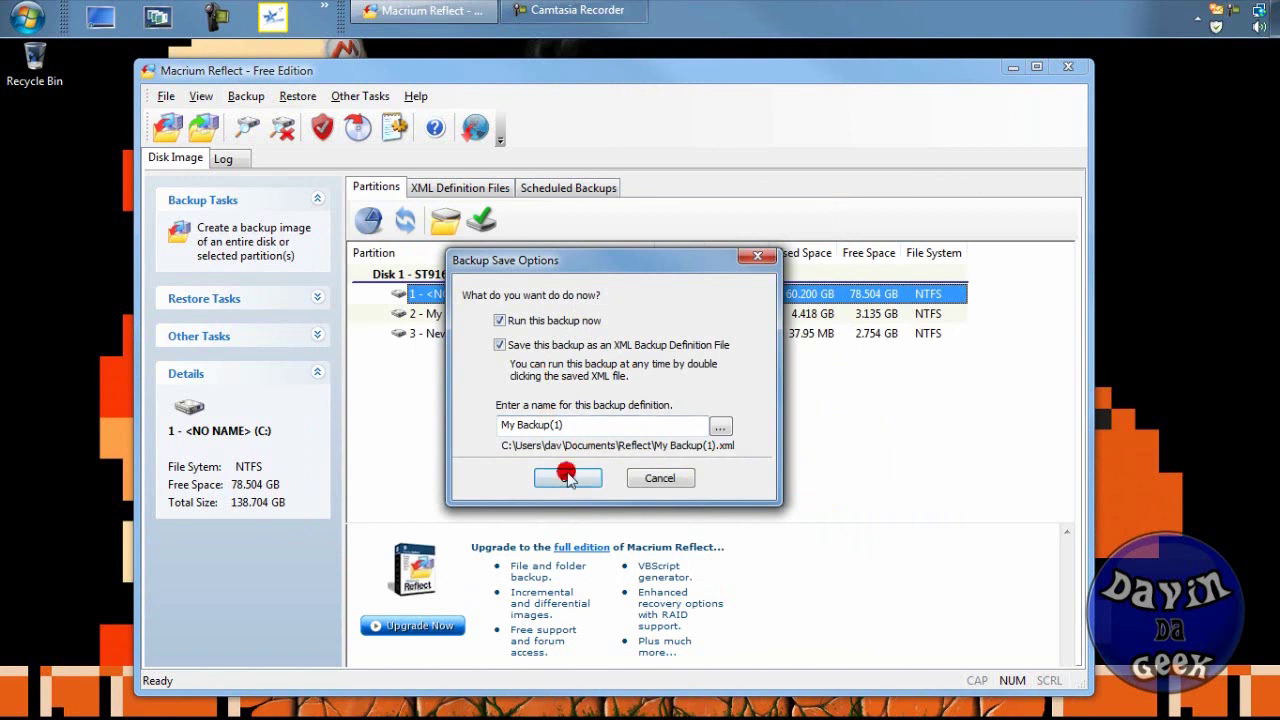